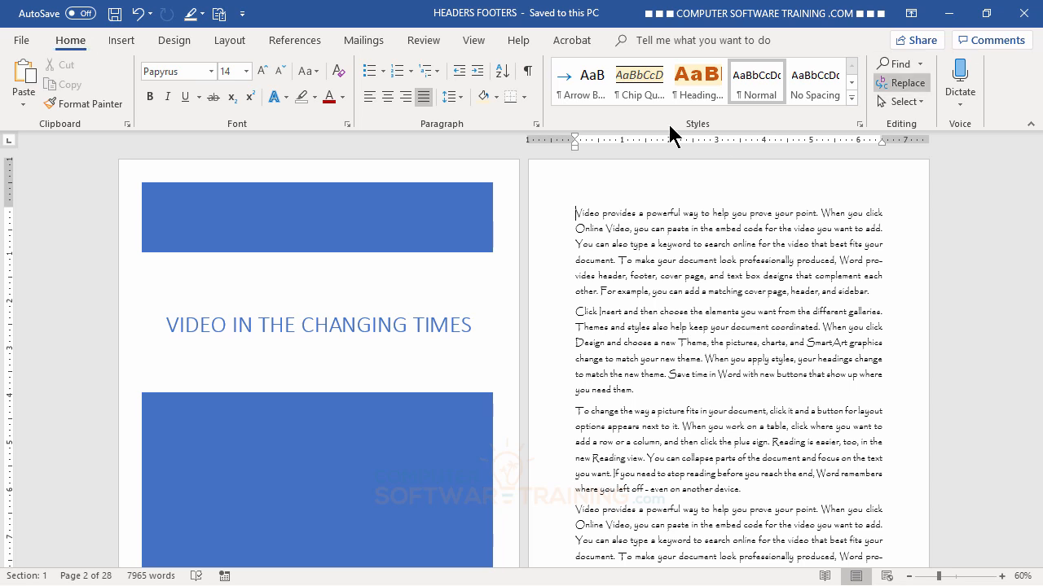
# Apply the preset CONFIDENTIAL 1 watermark to the document
pyautogui.click(174, 40)
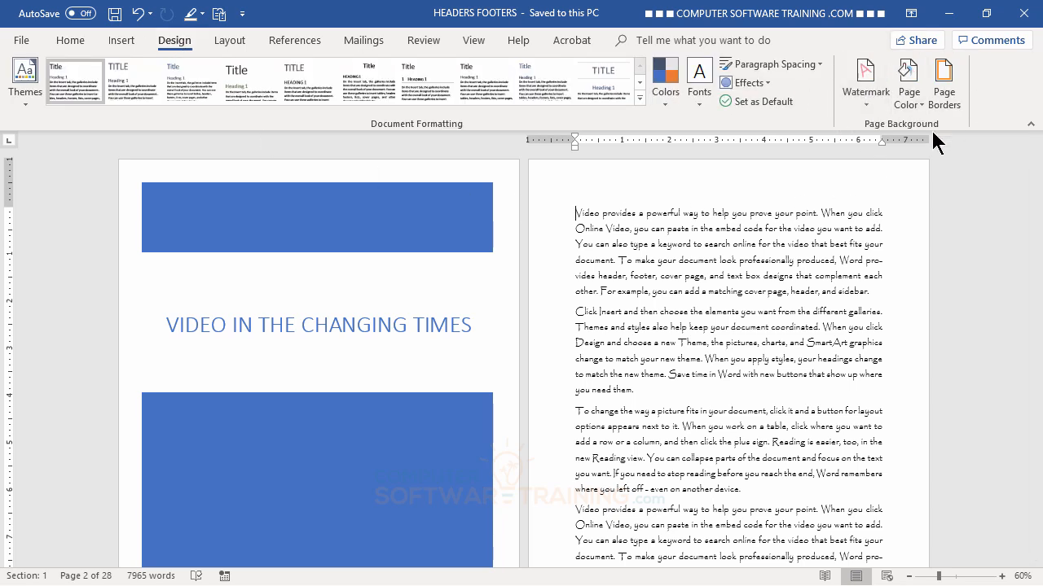
pyautogui.click(868, 104)
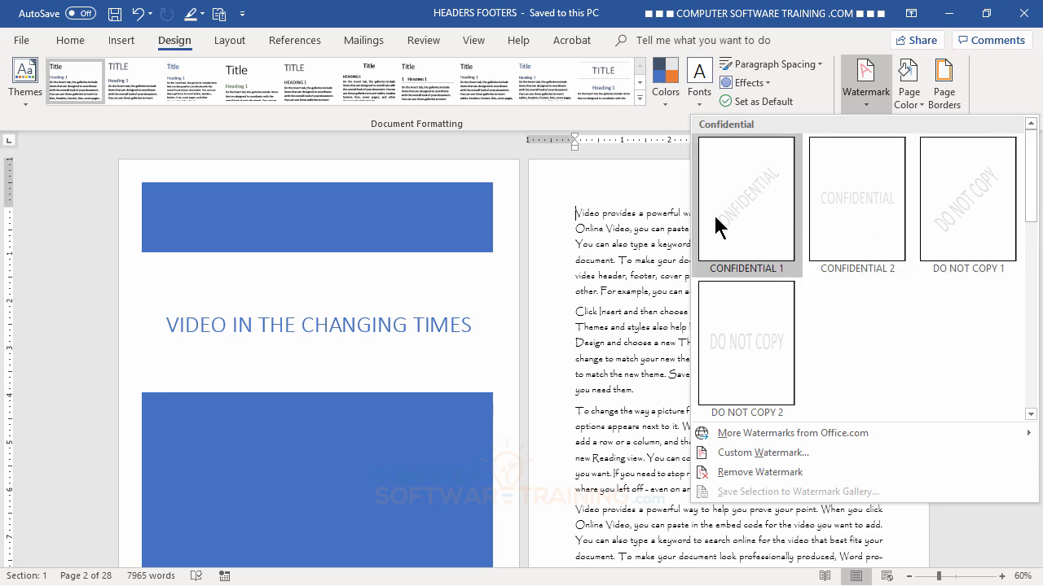
pyautogui.click(741, 206)
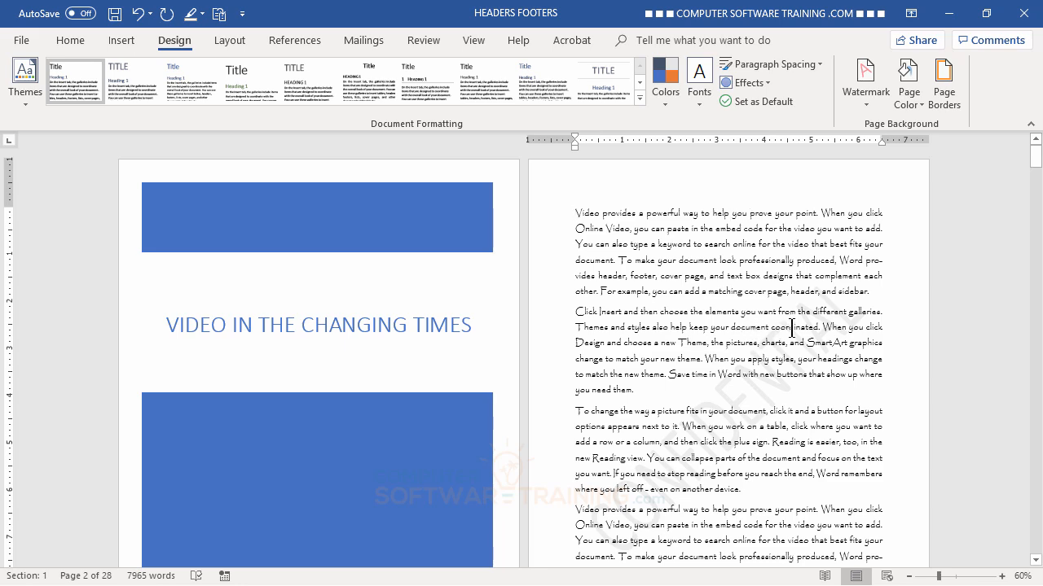
# Look through the document's pages to check how the watermark appears behind the text
pyautogui.scroll(-3, 791, 330)
pyautogui.scroll(-9, 791, 330)
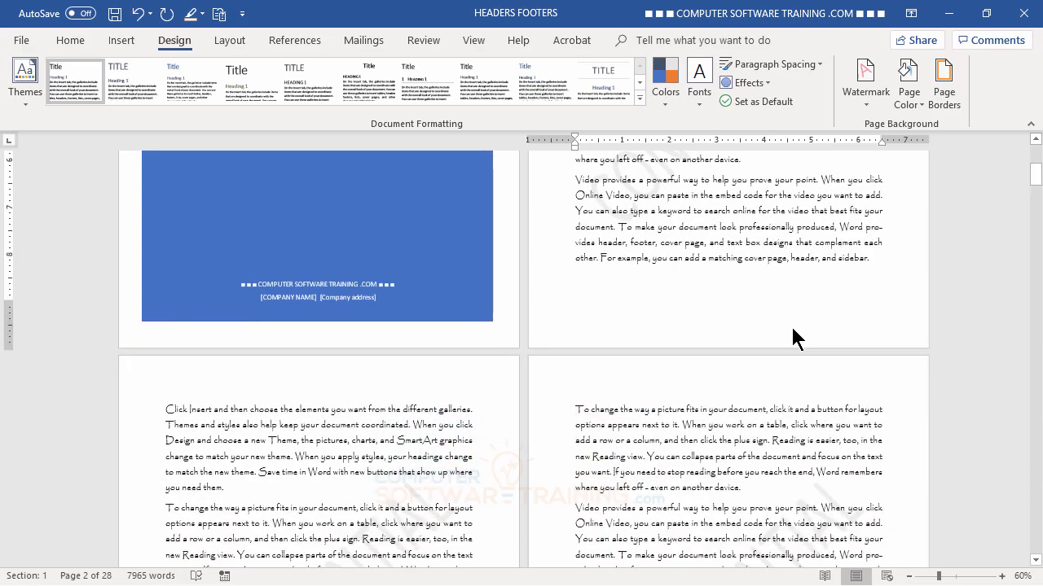
pyautogui.scroll(-10, 792, 330)
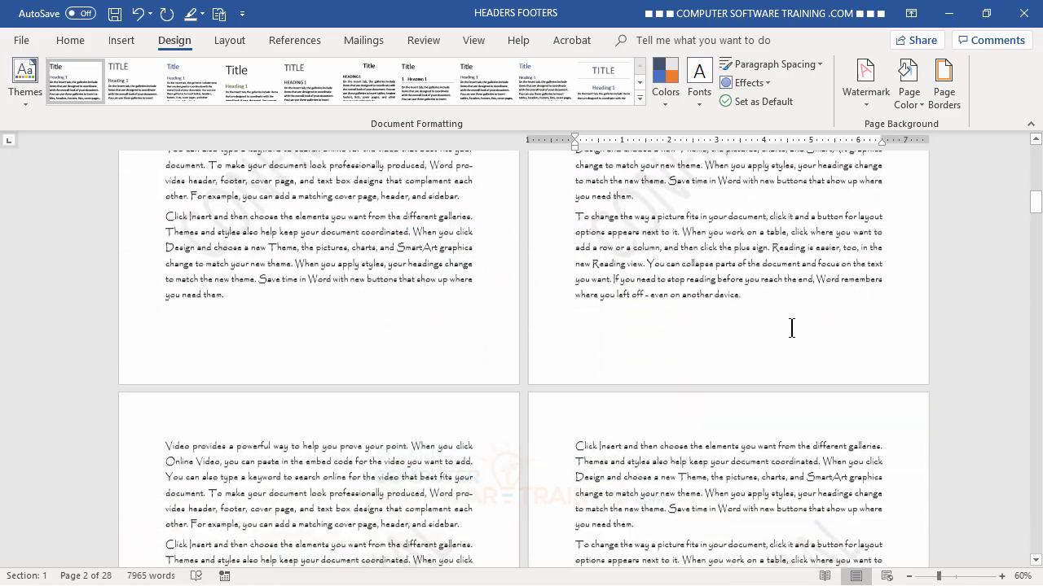
pyautogui.scroll(-8, 792, 330)
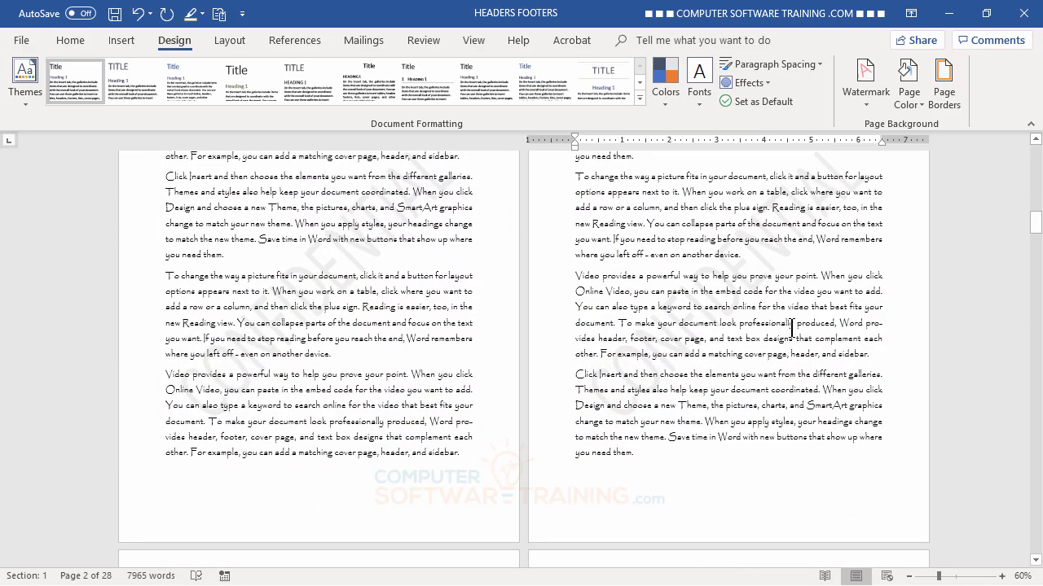
pyautogui.scroll(-10, 778, 323)
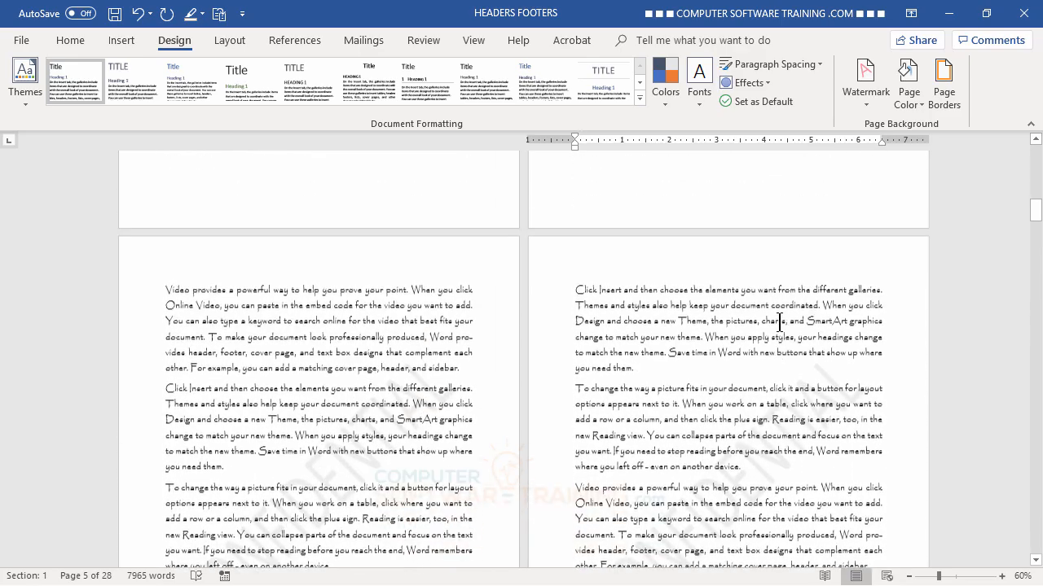
pyautogui.scroll(-8, 779, 320)
pyautogui.scroll(4, 782, 317)
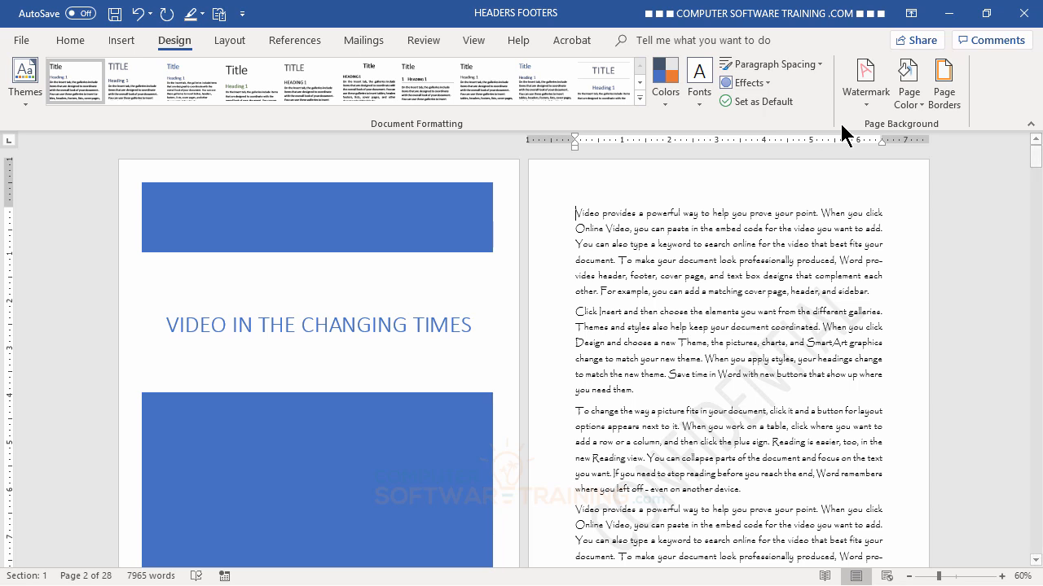
# Create a custom text watermark reading FOR YOUR EYES ONLY and apply it to the document
pyautogui.click(866, 91)
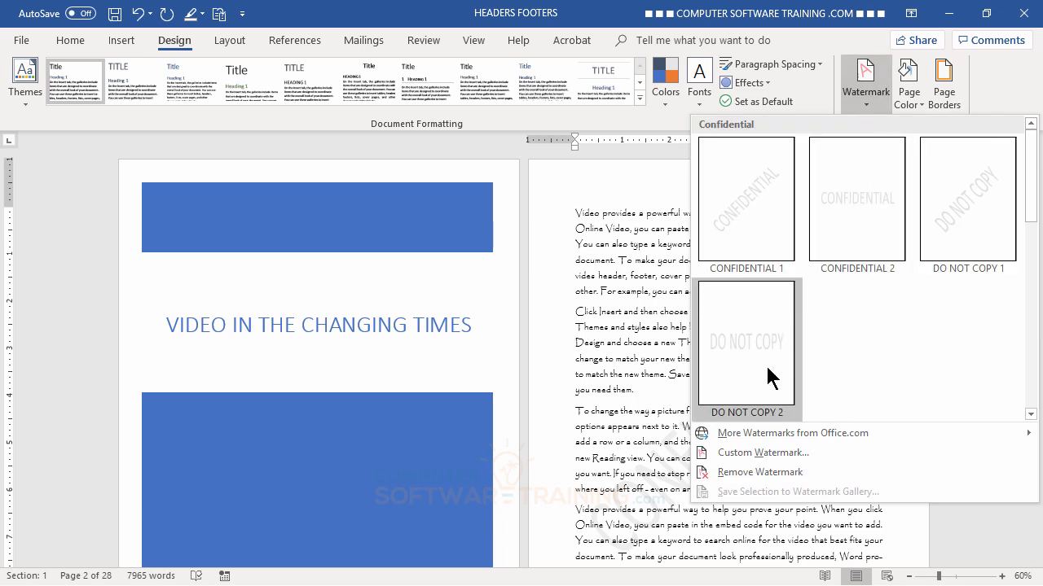
pyautogui.click(763, 454)
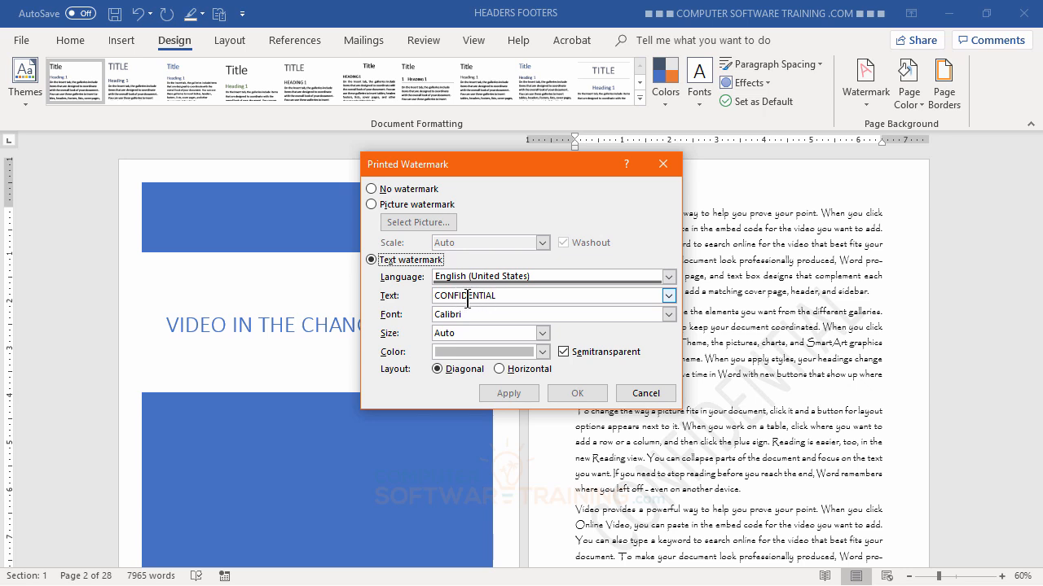
pyautogui.click(507, 296)
pyautogui.moveTo(488, 295); pyautogui.dragTo(435, 297)
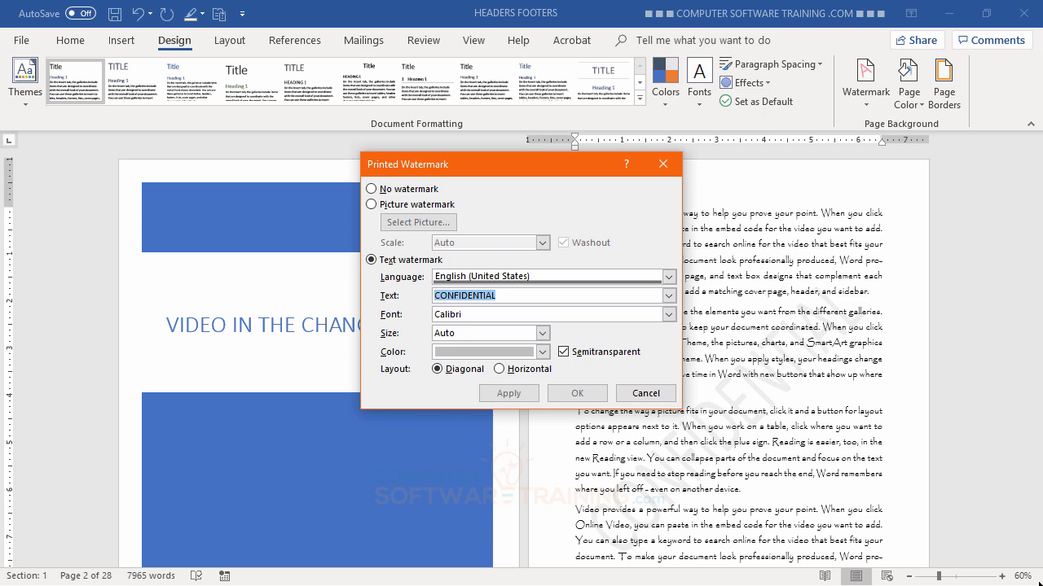
pyautogui.write('FOR ')
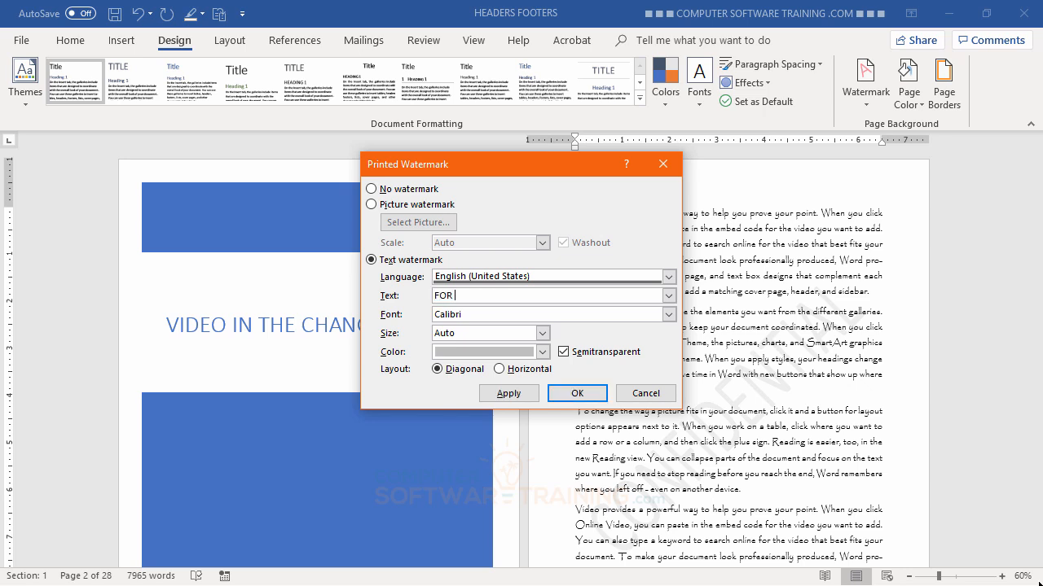
pyautogui.write('YOUR EYES ONLY')
pyautogui.click(508, 393)
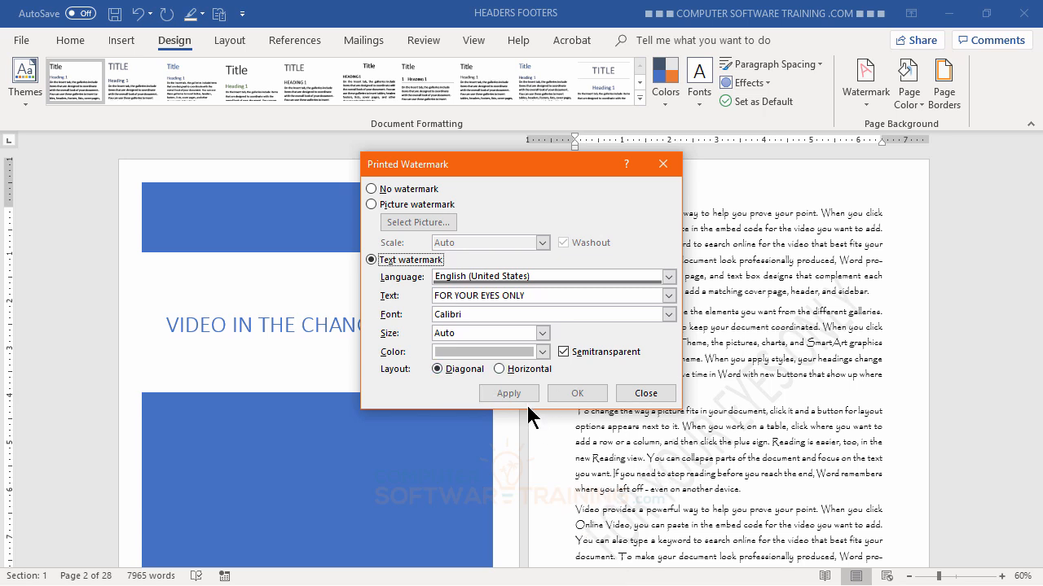
# Try the horizontal layout on the text watermark and return it to the diagonal layout
pyautogui.click(500, 368)
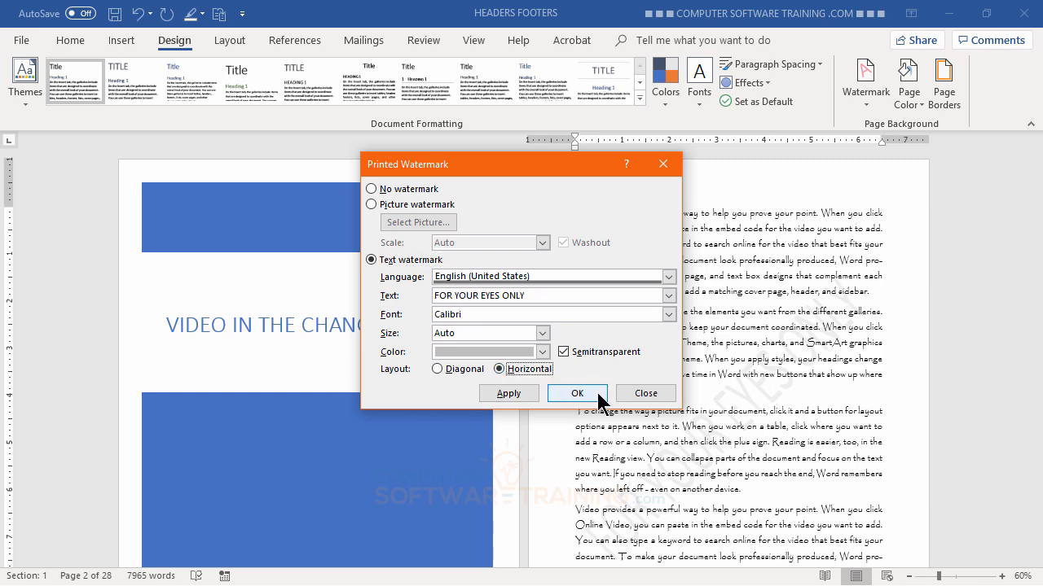
pyautogui.click(512, 394)
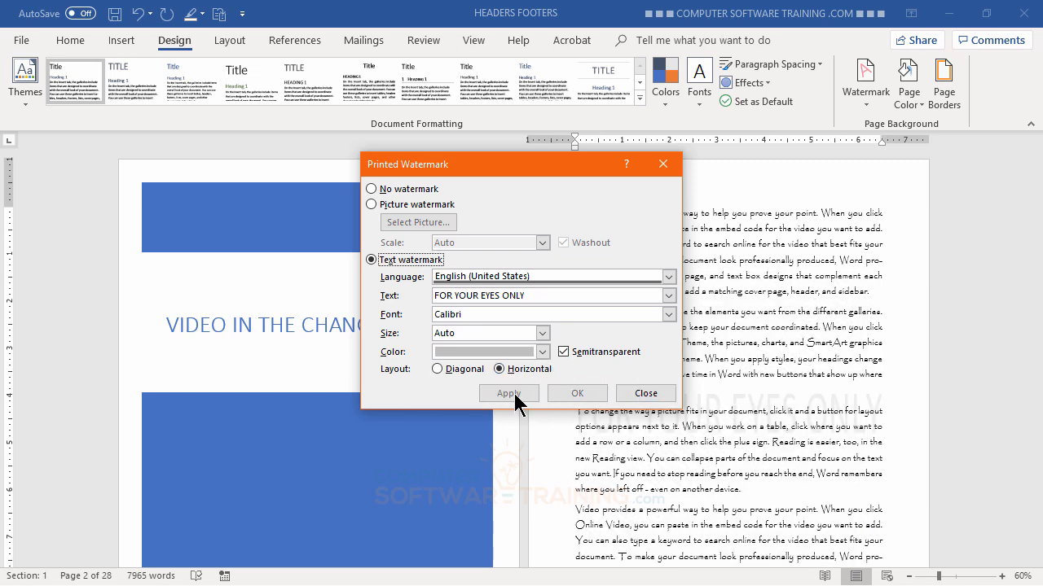
pyautogui.click(457, 369)
pyautogui.click(513, 397)
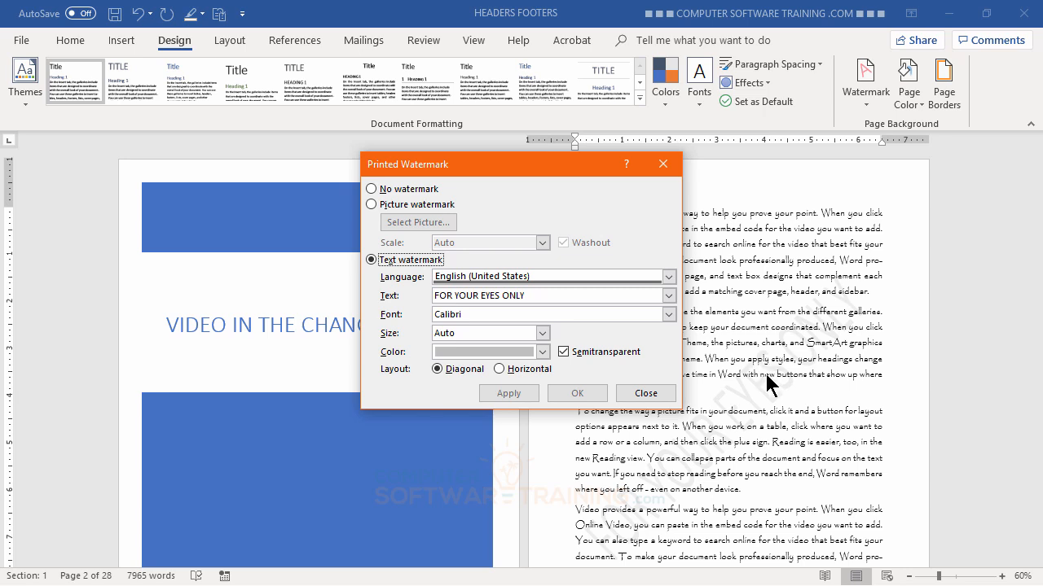
# Set the text watermark's color to standard red and apply the change
pyautogui.click(542, 353)
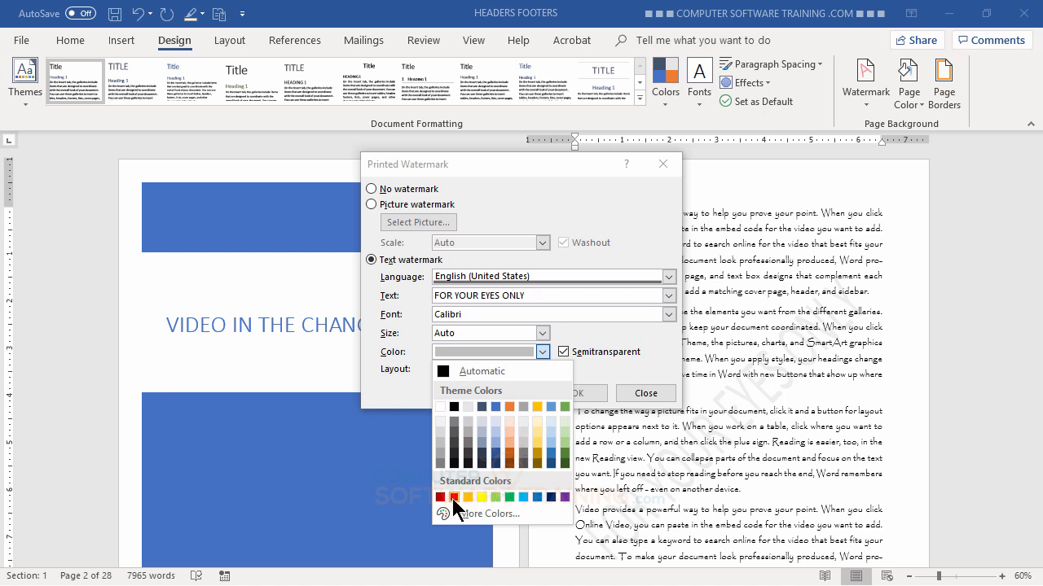
pyautogui.click(454, 498)
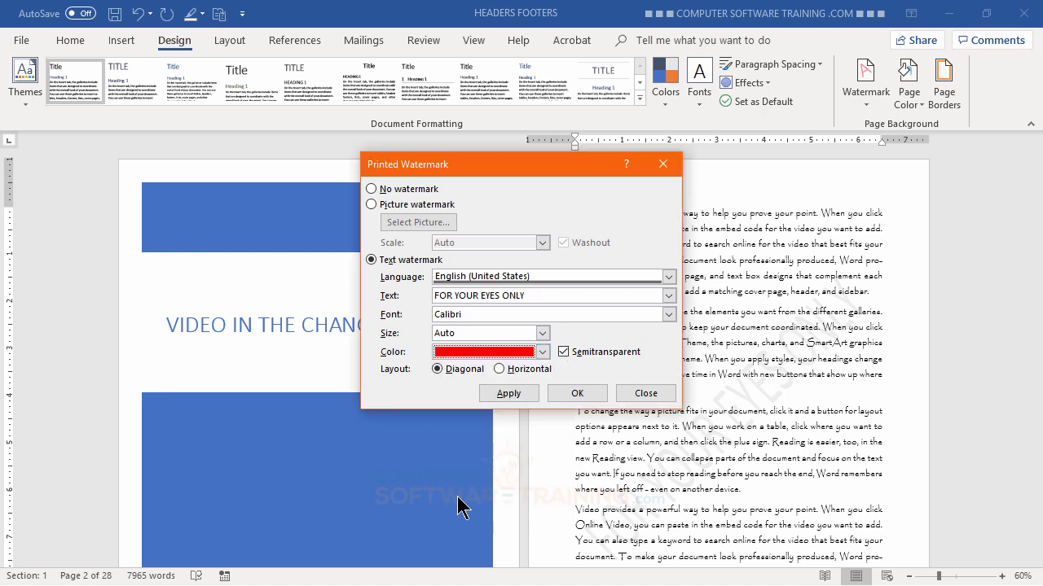
pyautogui.click(513, 394)
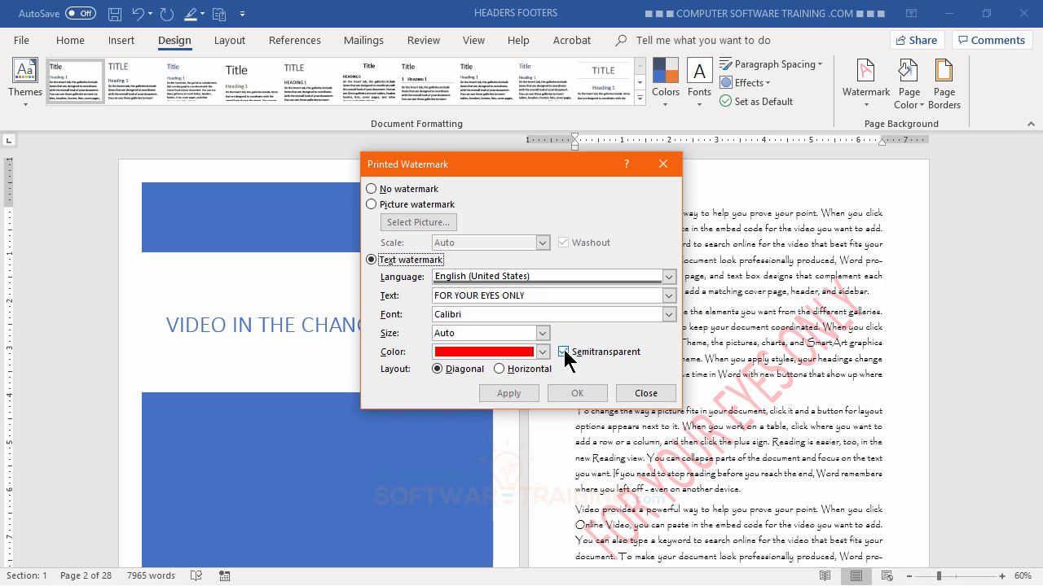
# Turn off the Semitransparent option for the red watermark and apply the change
pyautogui.click(564, 351)
pyautogui.click(564, 351)
pyautogui.click(518, 396)
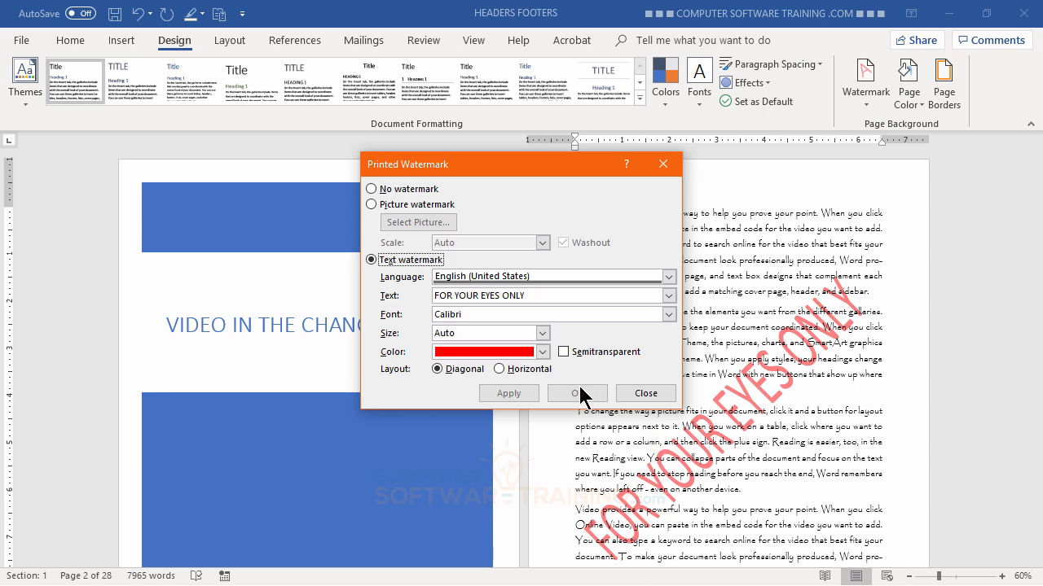
# Make the text watermark semitransparent in a light orange theme color and apply it
pyautogui.click(563, 352)
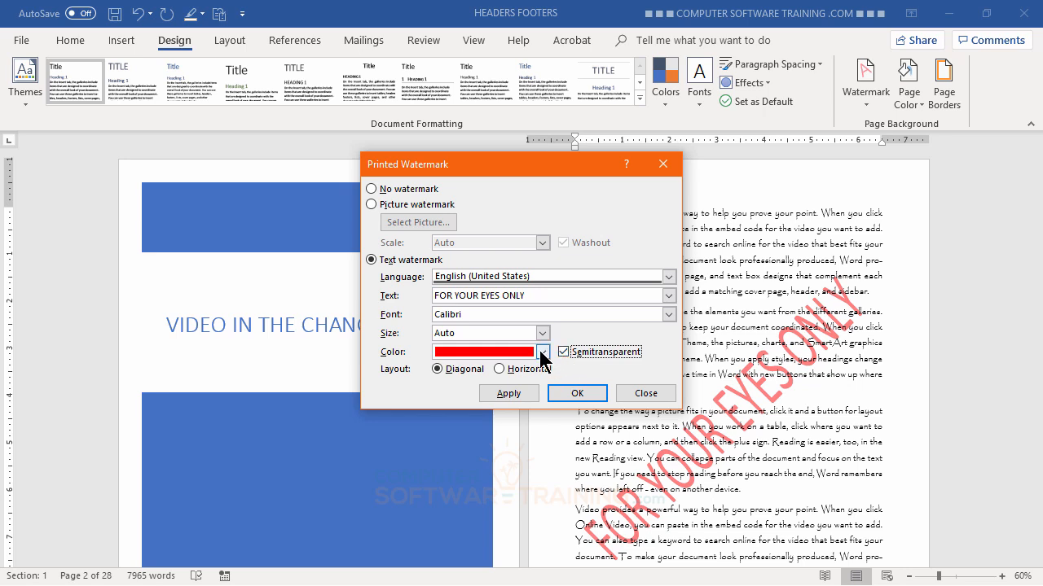
pyautogui.click(543, 352)
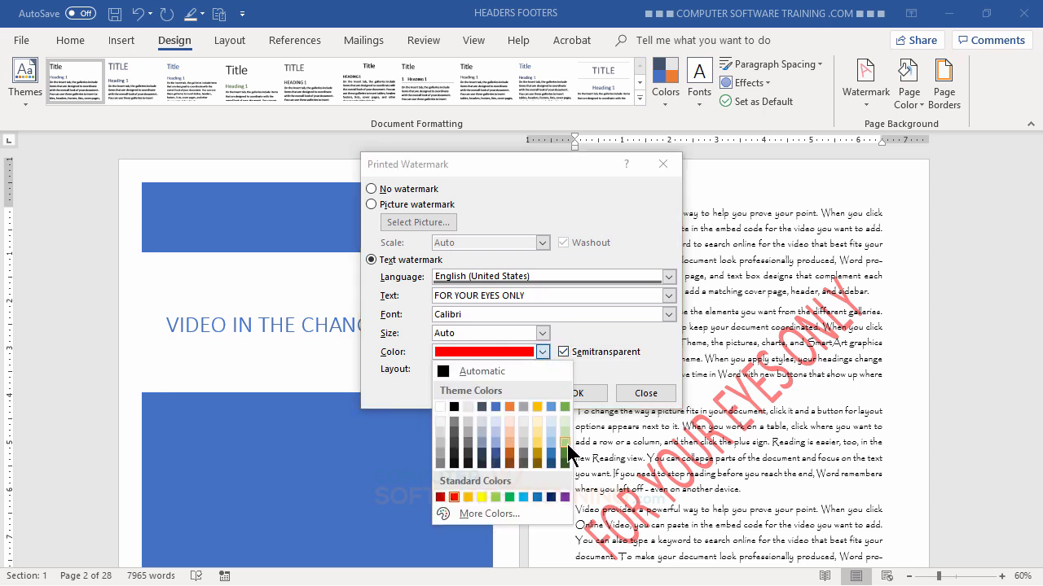
pyautogui.click(510, 444)
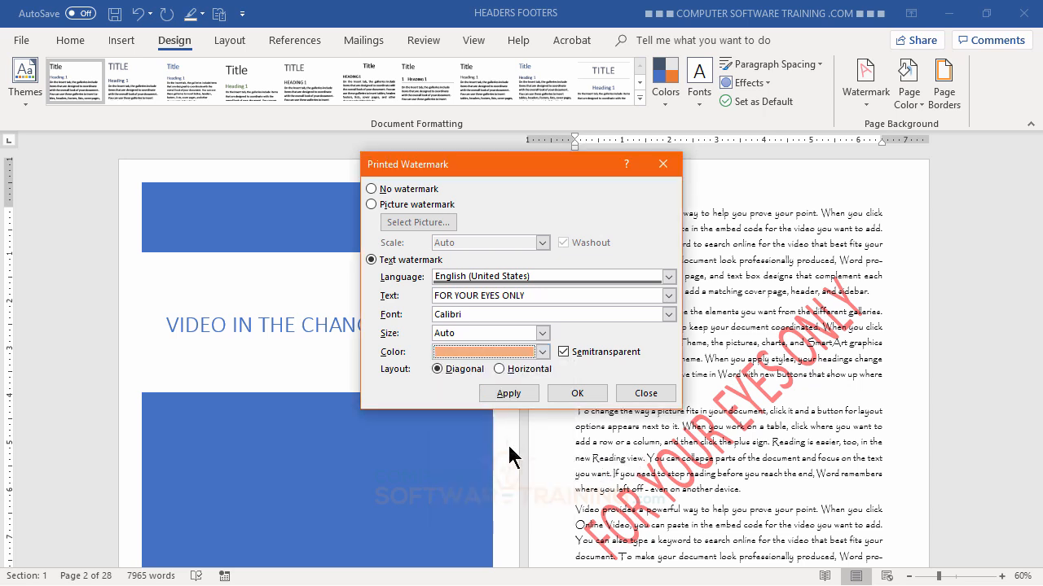
pyautogui.click(514, 395)
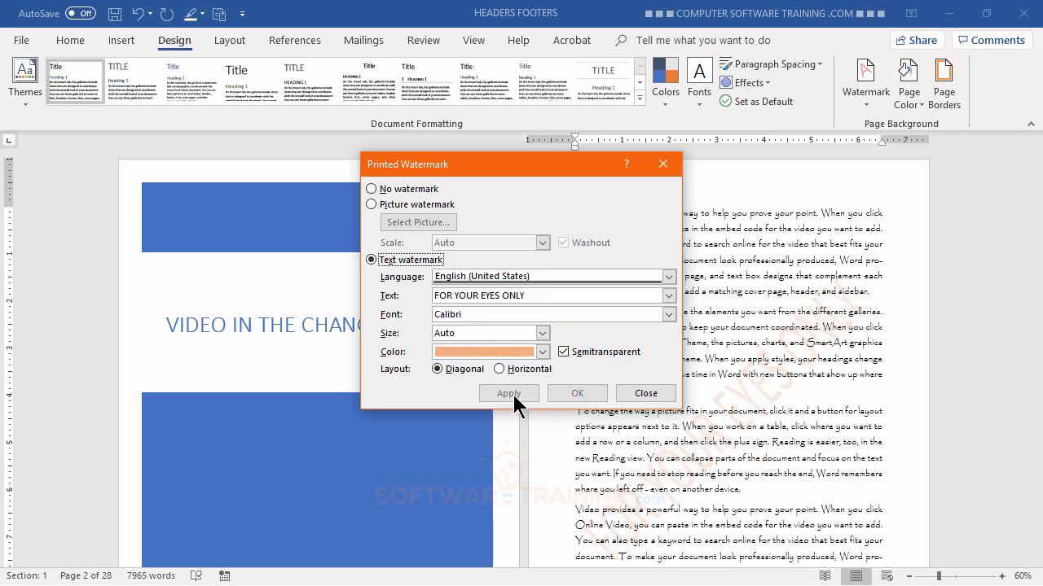
pyautogui.press('Tab')
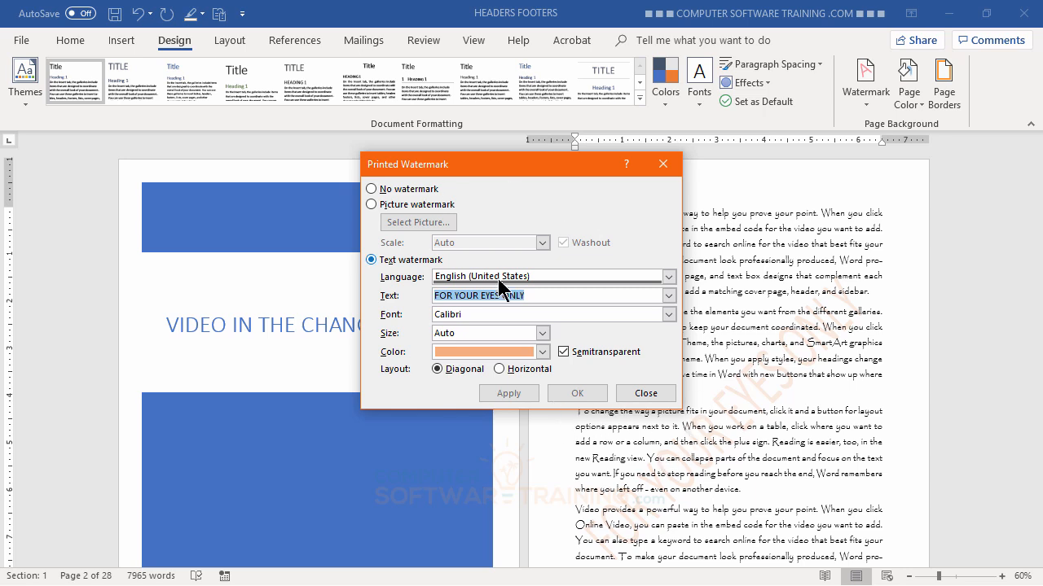
# Replace the text watermark with a picture watermark using MauiCountyWater.jpg from the Desktop and apply it
pyautogui.click(372, 203)
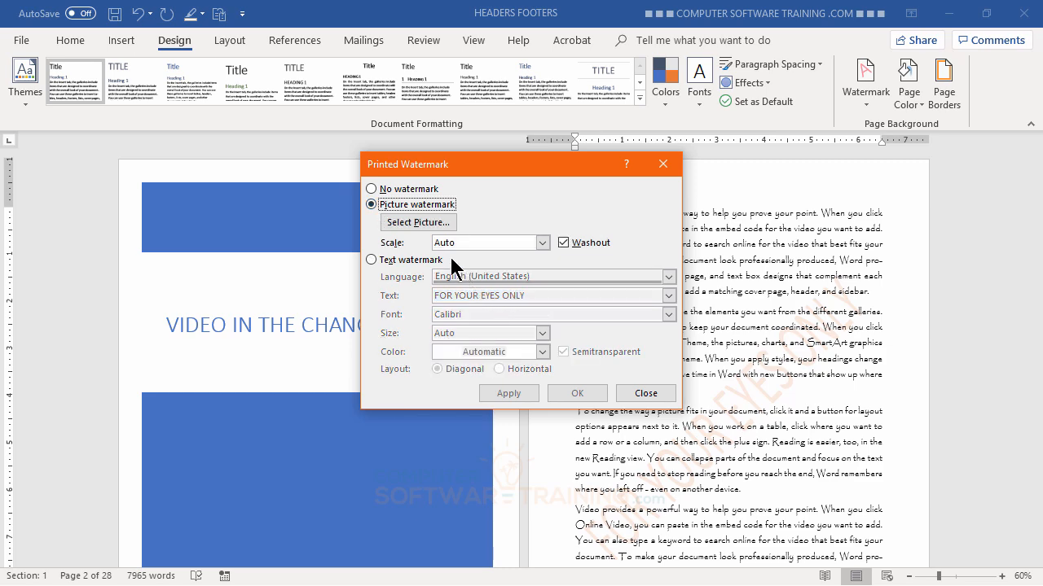
pyautogui.click(412, 223)
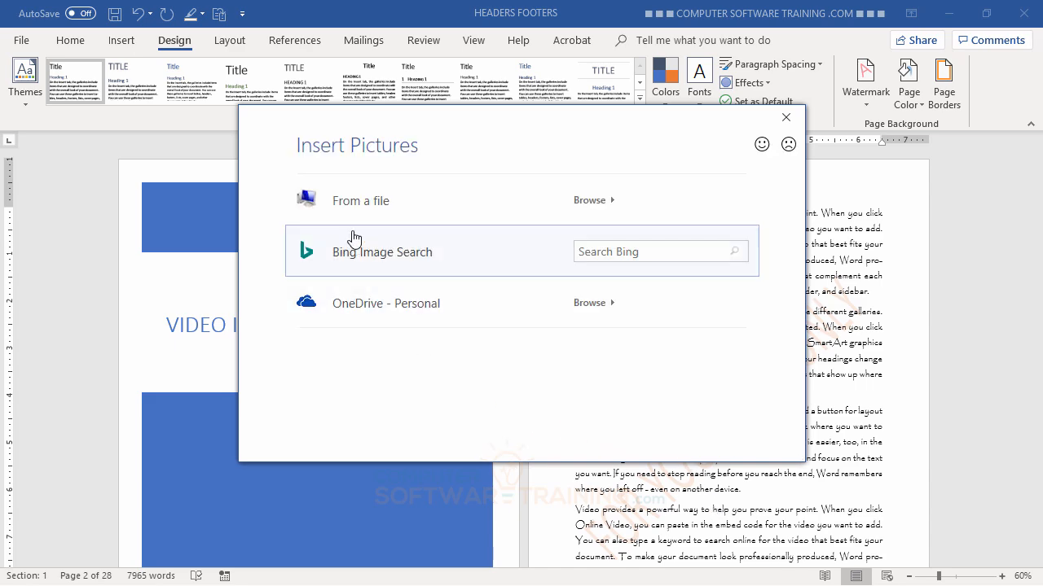
pyautogui.click(349, 207)
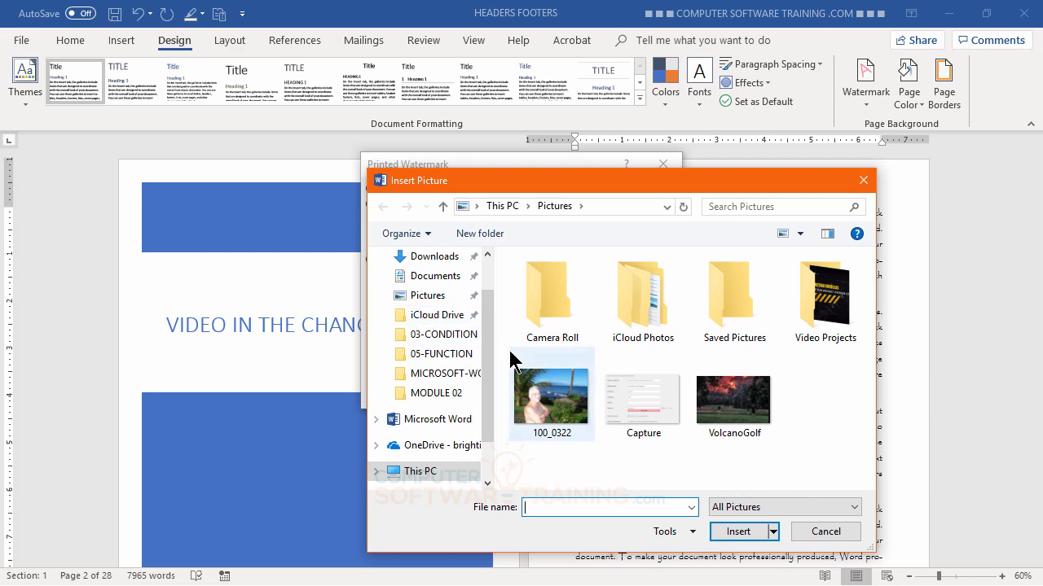
pyautogui.moveTo(491, 356); pyautogui.dragTo(491, 292)
pyautogui.click(436, 292)
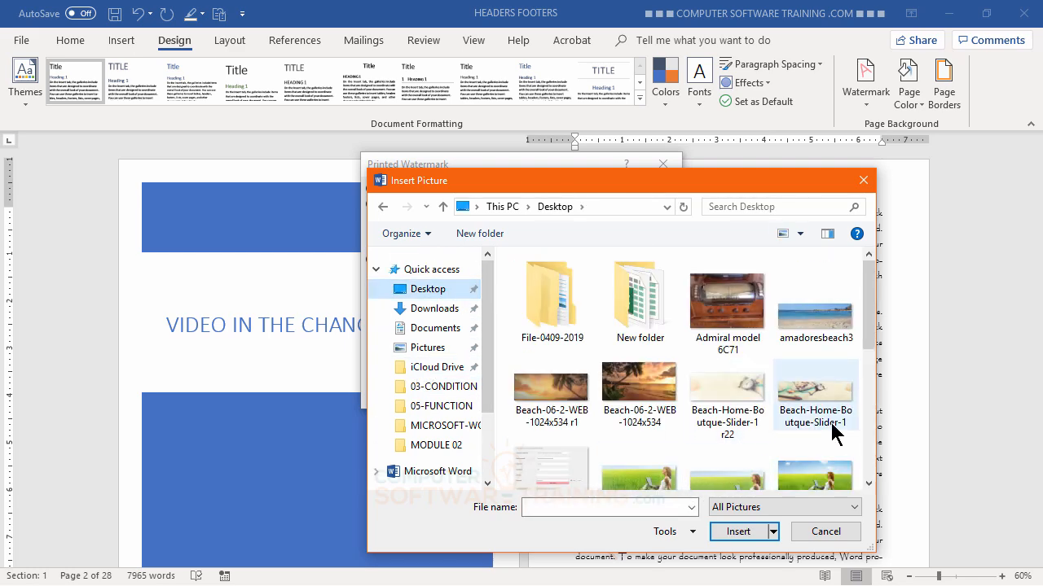
pyautogui.scroll(-5, 839, 423)
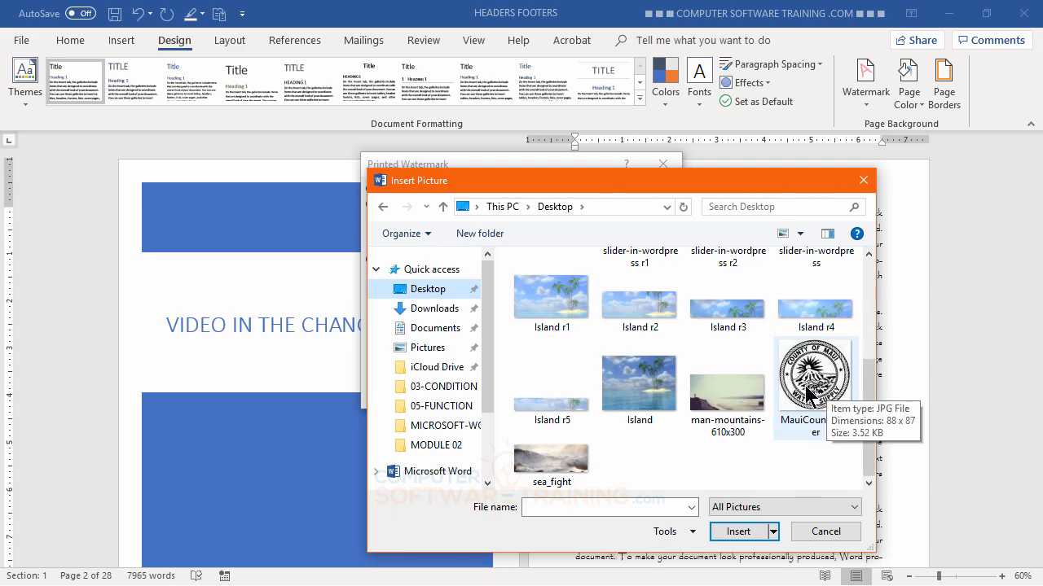
pyautogui.doubleClick(807, 395)
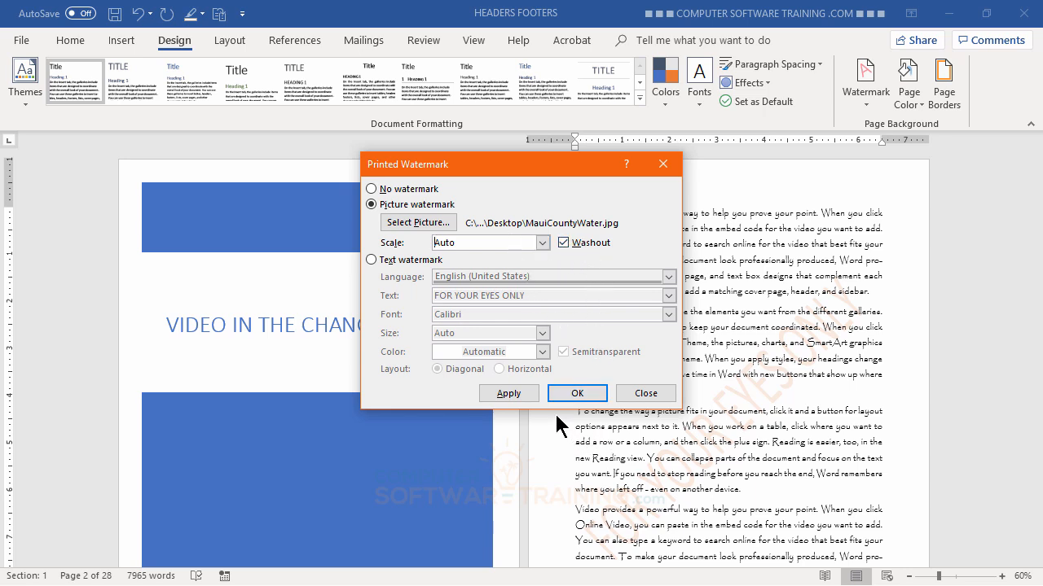
pyautogui.click(509, 394)
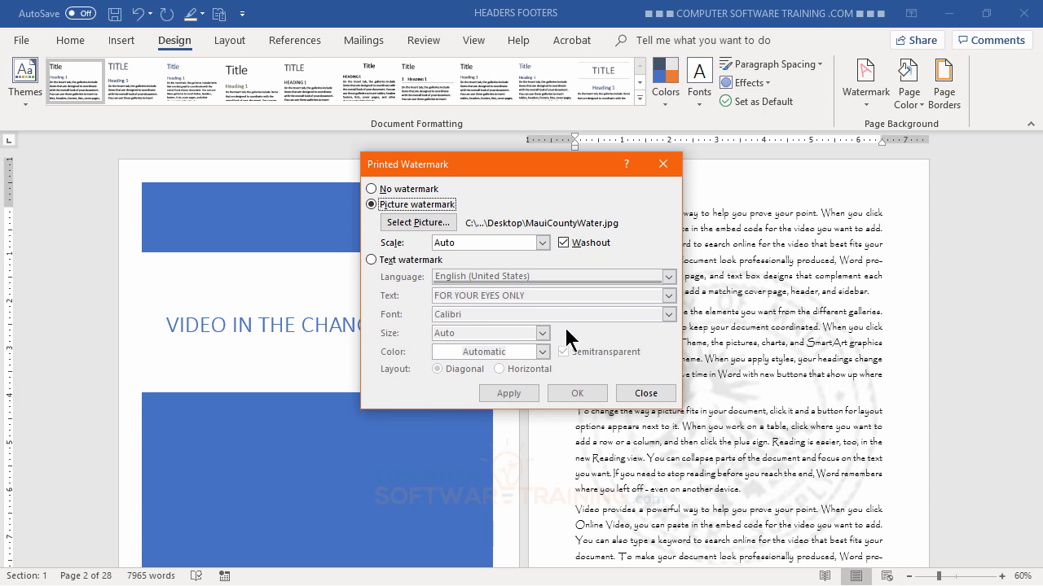
# Set the picture watermark's scale to 100% and apply it
pyautogui.click(542, 243)
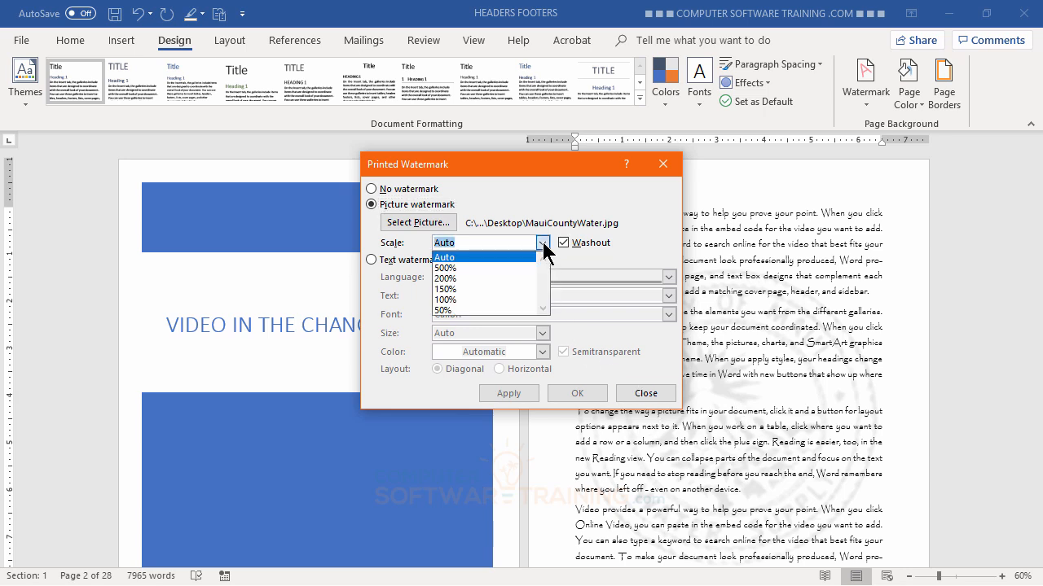
pyautogui.click(453, 300)
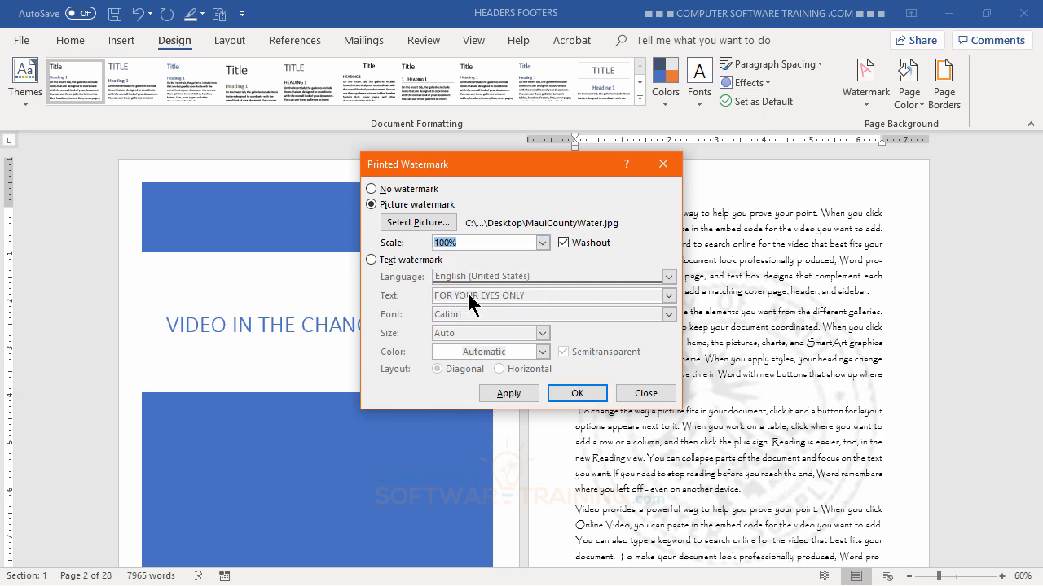
pyautogui.click(510, 394)
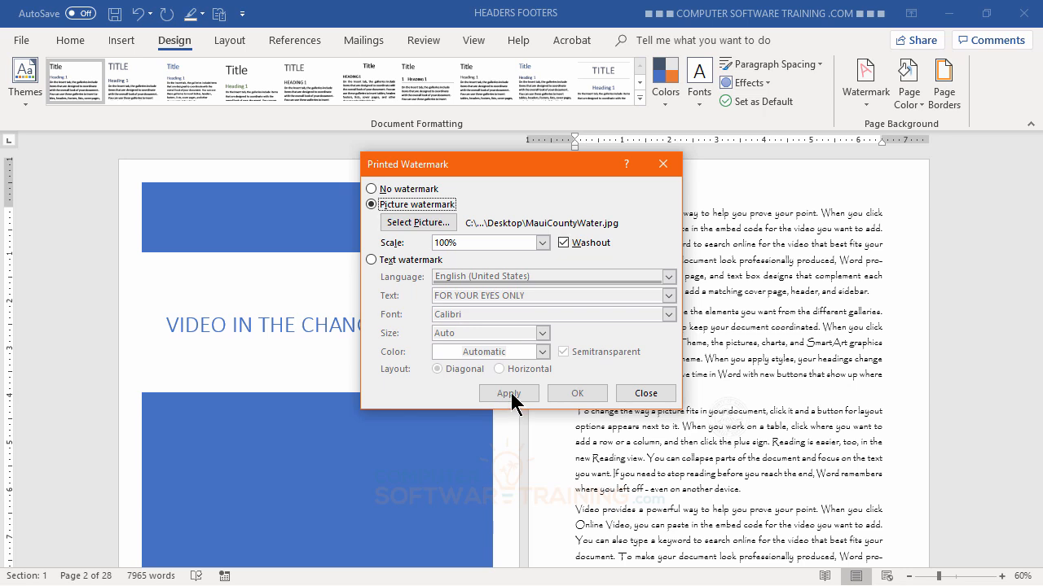
# Set the picture watermark's scale to 200% and apply it
pyautogui.click(541, 243)
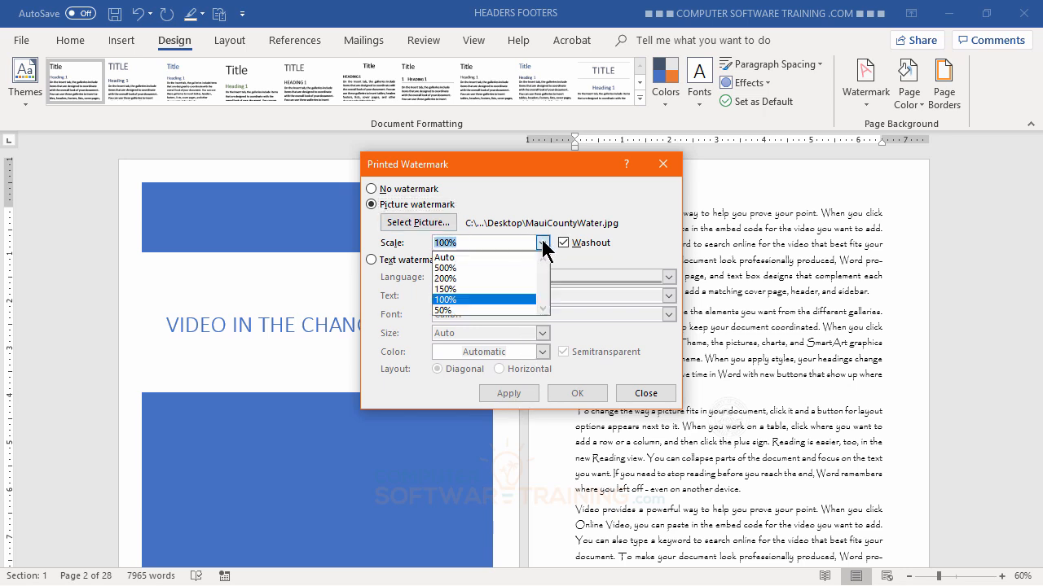
pyautogui.click(453, 279)
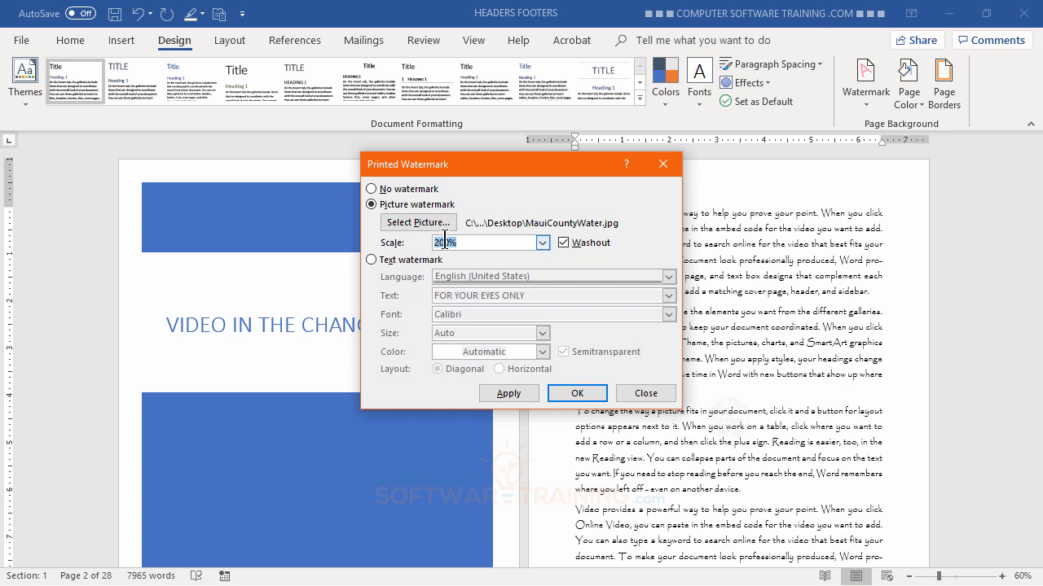
pyautogui.click(511, 395)
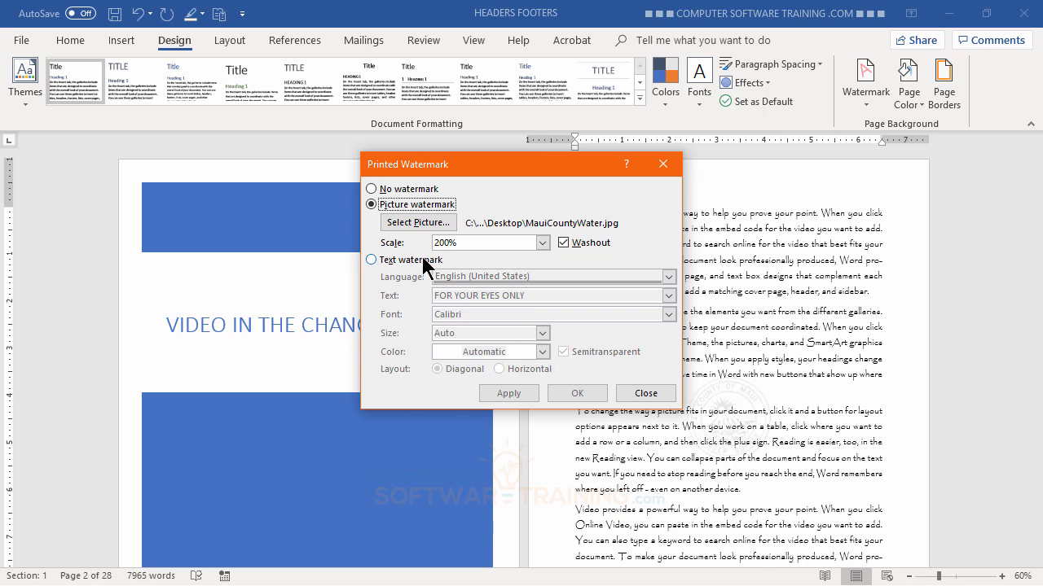
# Turn the picture watermark's Washout option off and back on, applying each change
pyautogui.click(562, 243)
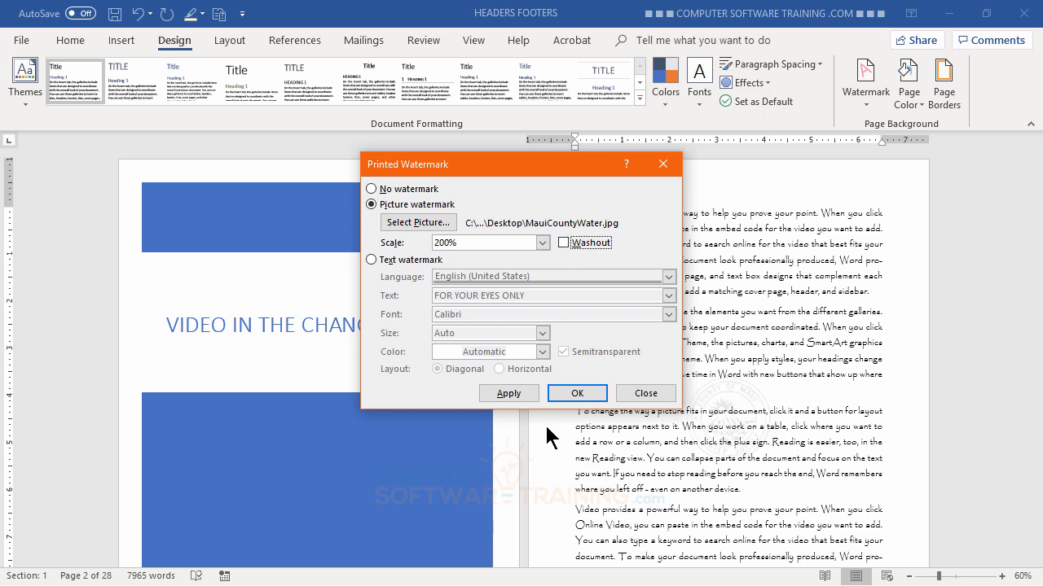
pyautogui.click(516, 393)
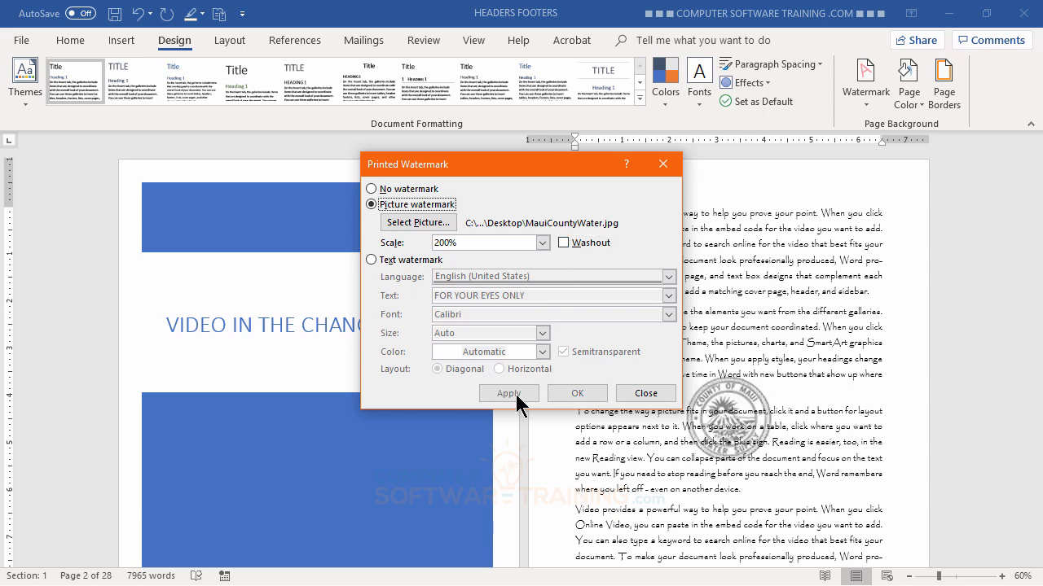
pyautogui.click(570, 244)
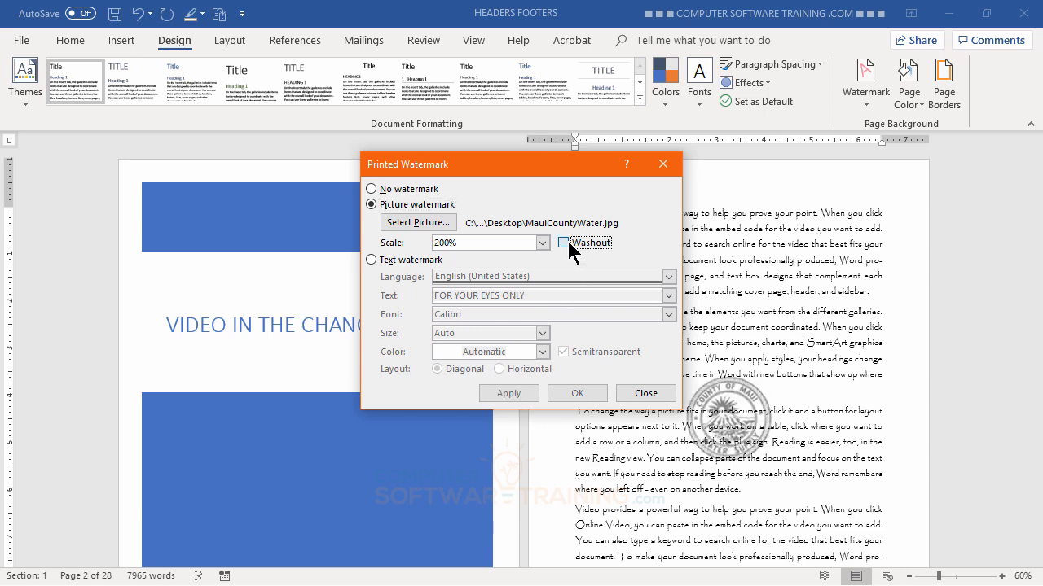
pyautogui.click(505, 393)
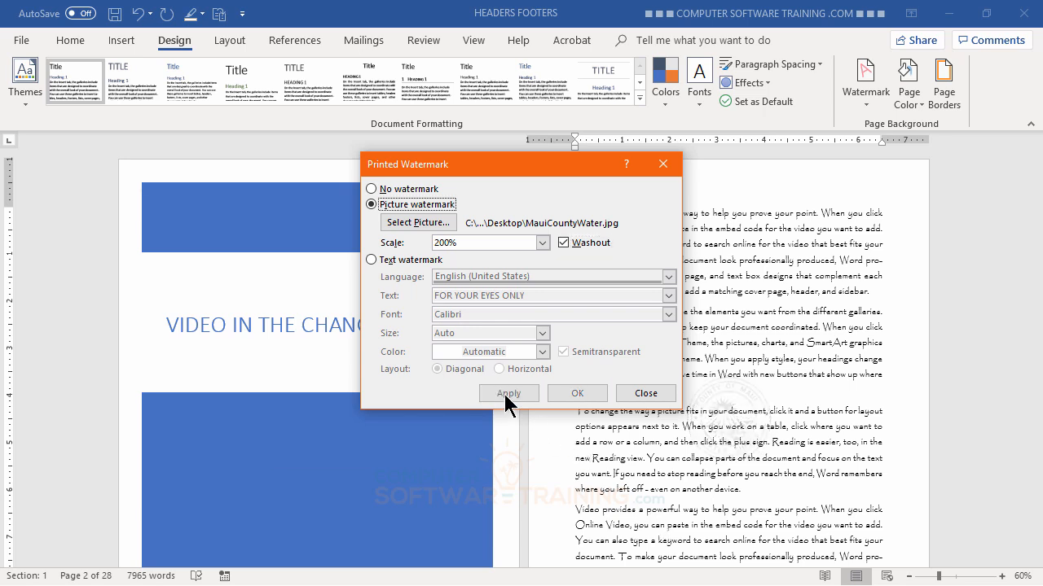
# Enlarge the picture watermark to a 500% scale, apply it and close the watermark settings
pyautogui.click(541, 242)
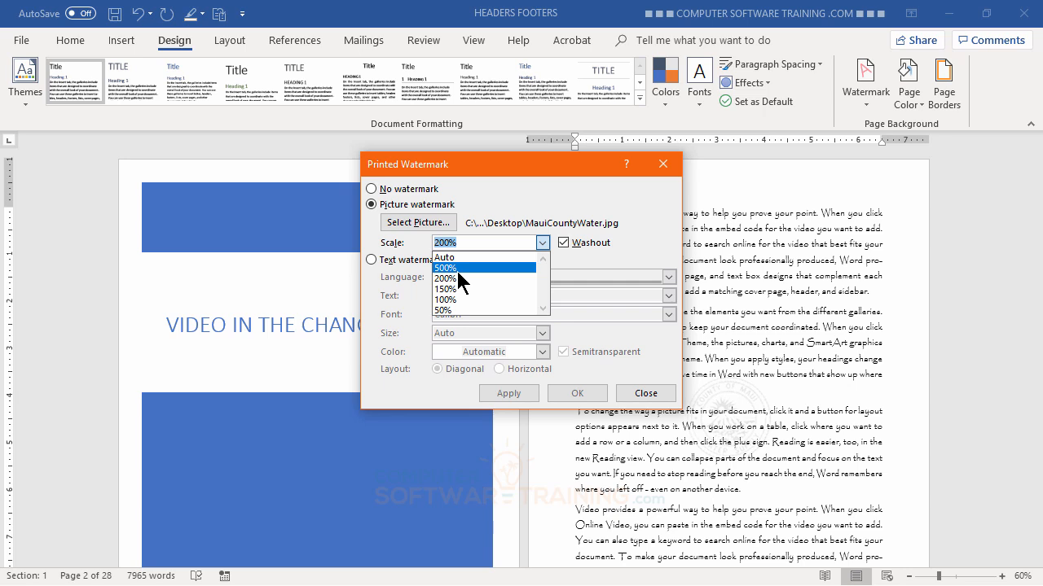
pyautogui.click(458, 270)
pyautogui.click(511, 396)
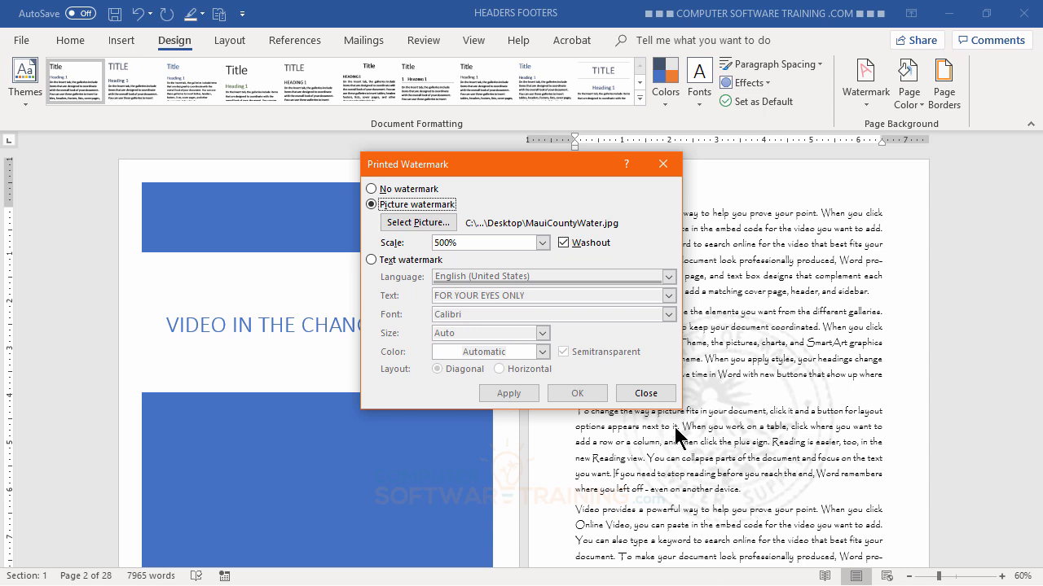
pyautogui.click(646, 393)
# Remove the picture watermark from the document's pages
pyautogui.scroll(-3, 760, 391)
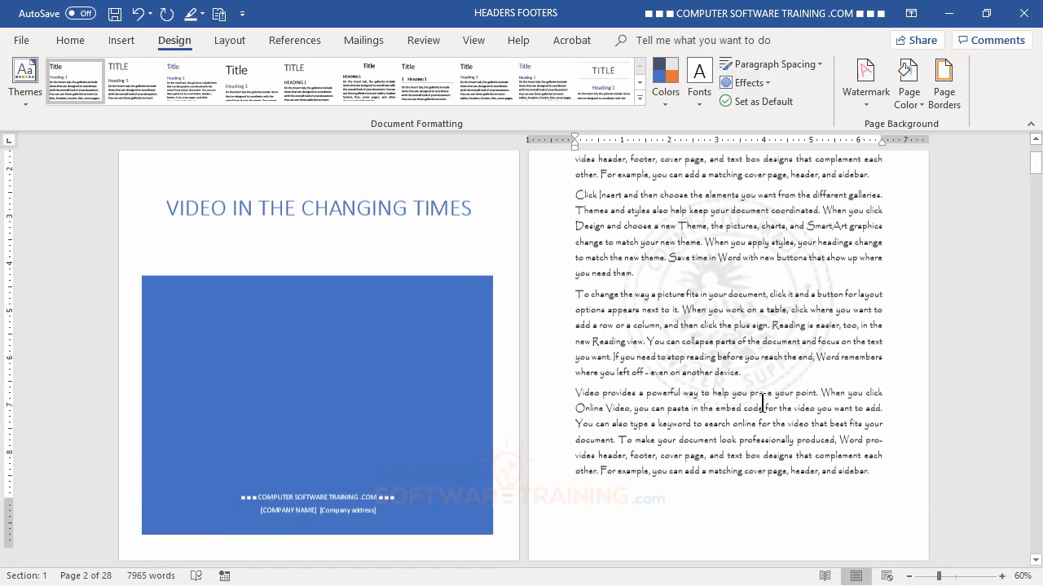
pyautogui.scroll(-10, 762, 403)
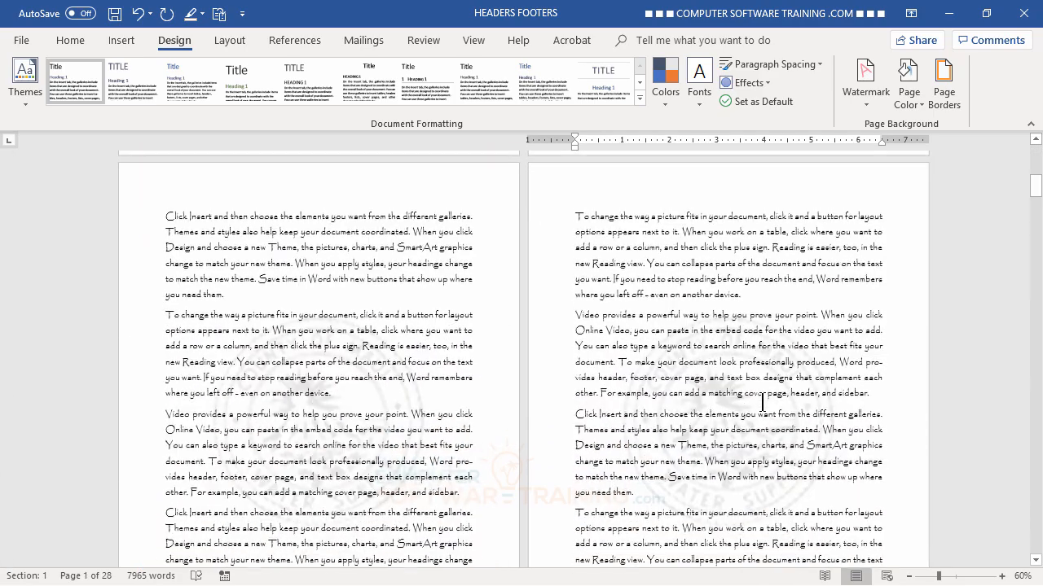
pyautogui.scroll(-15, 762, 402)
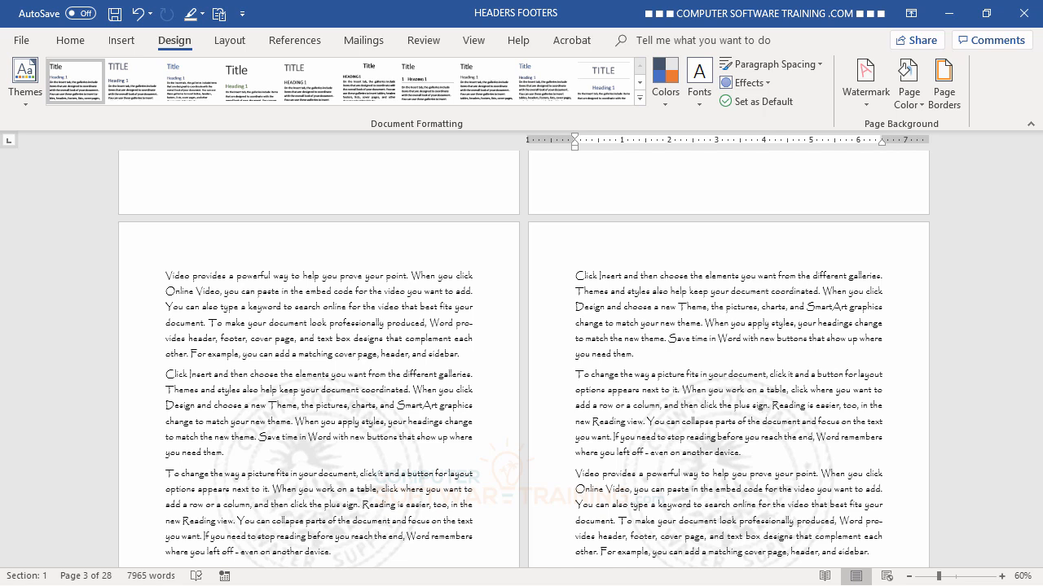
pyautogui.click(864, 113)
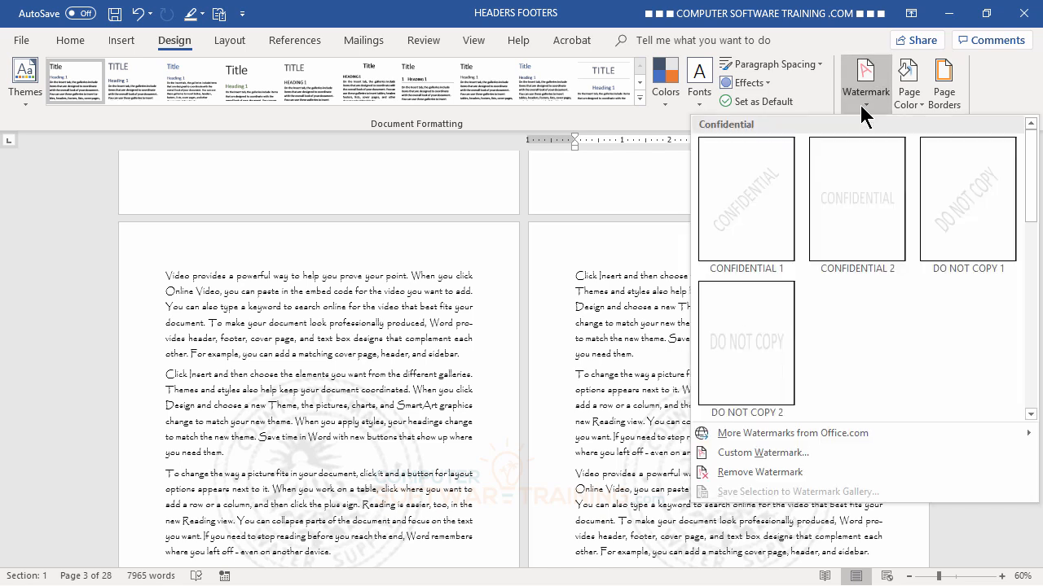
pyautogui.click(754, 474)
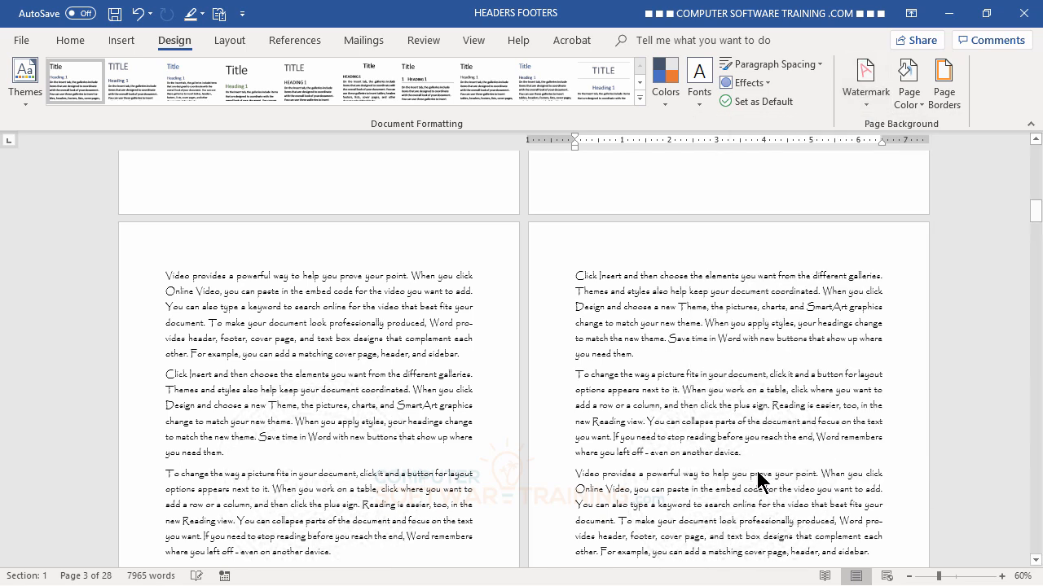
pyautogui.scroll(10, 737, 458)
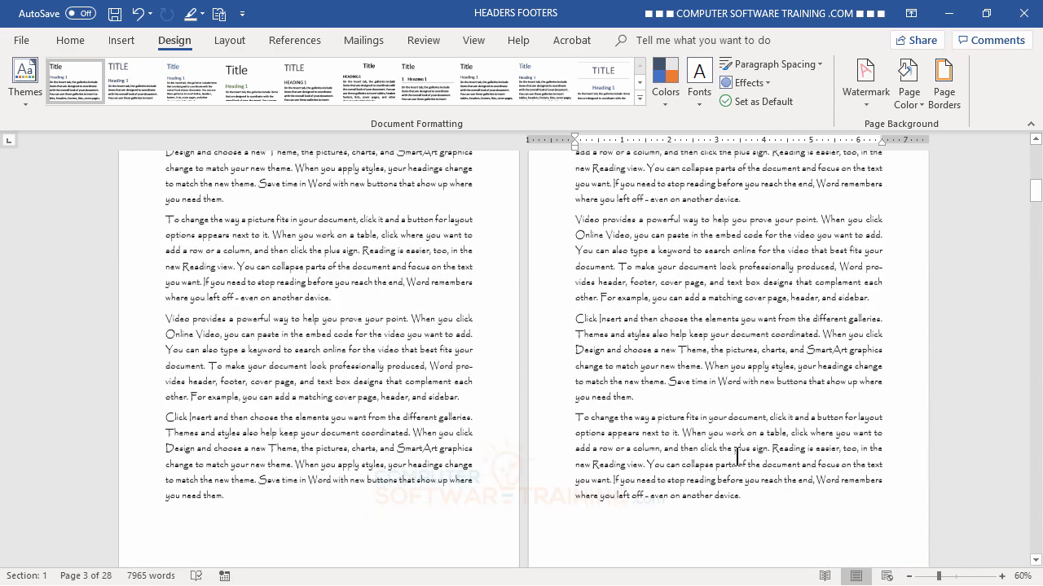
pyautogui.scroll(4, 736, 456)
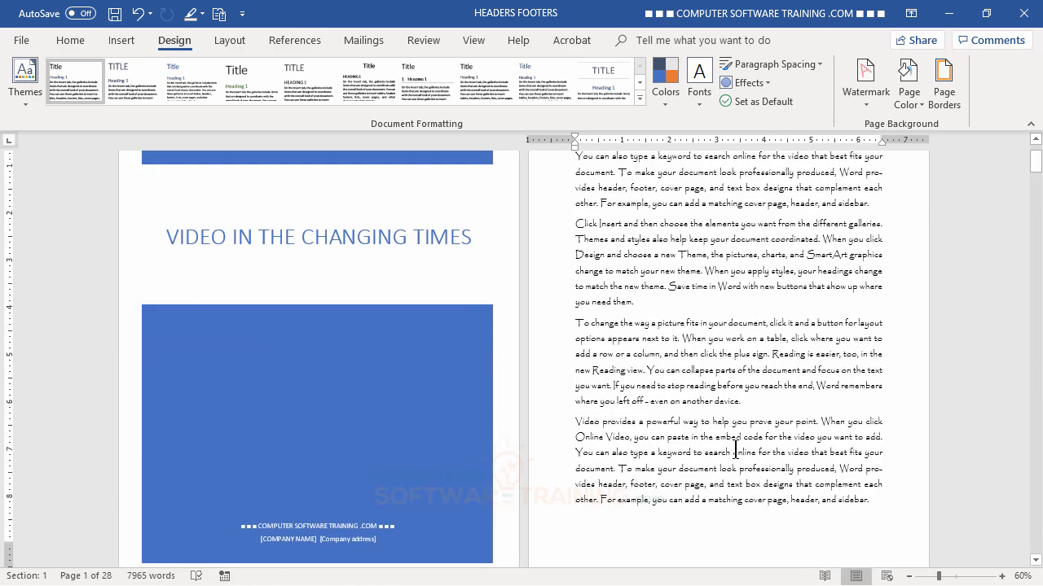
pyautogui.scroll(3, 735, 455)
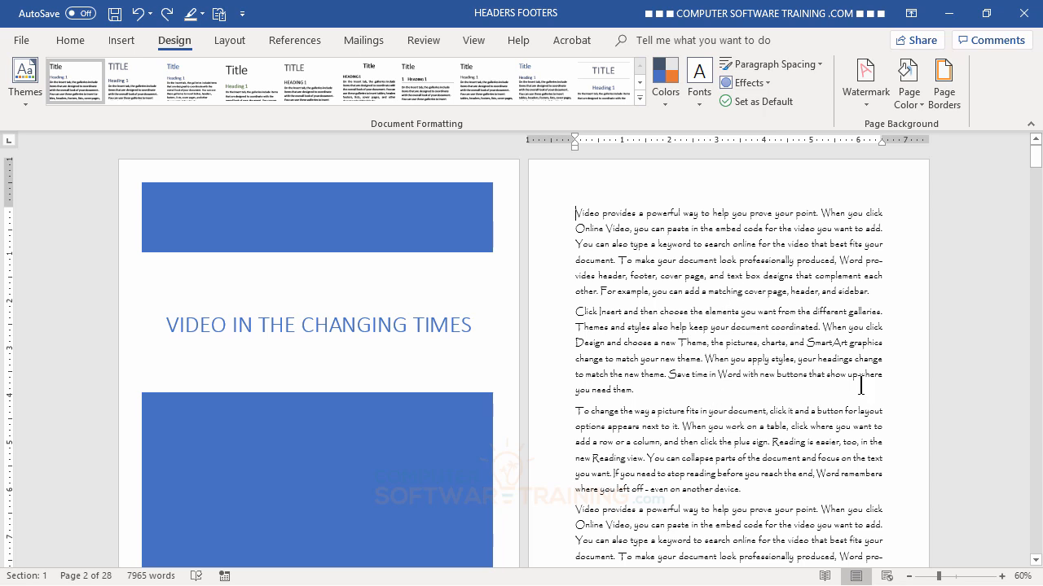
# Add a Box page border to the whole document
pyautogui.click(909, 577)
pyautogui.click(909, 577)
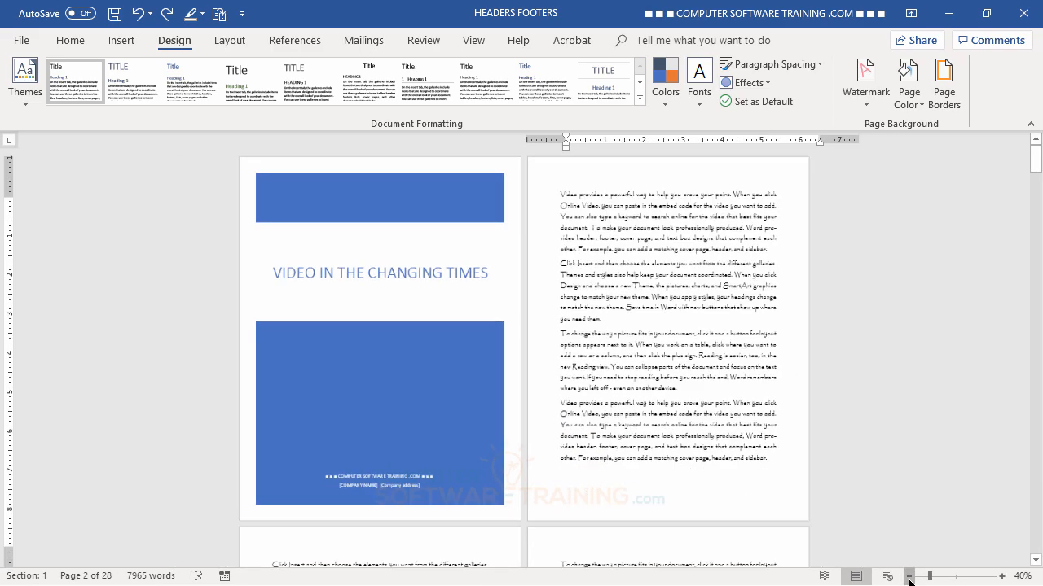
pyautogui.click(909, 576)
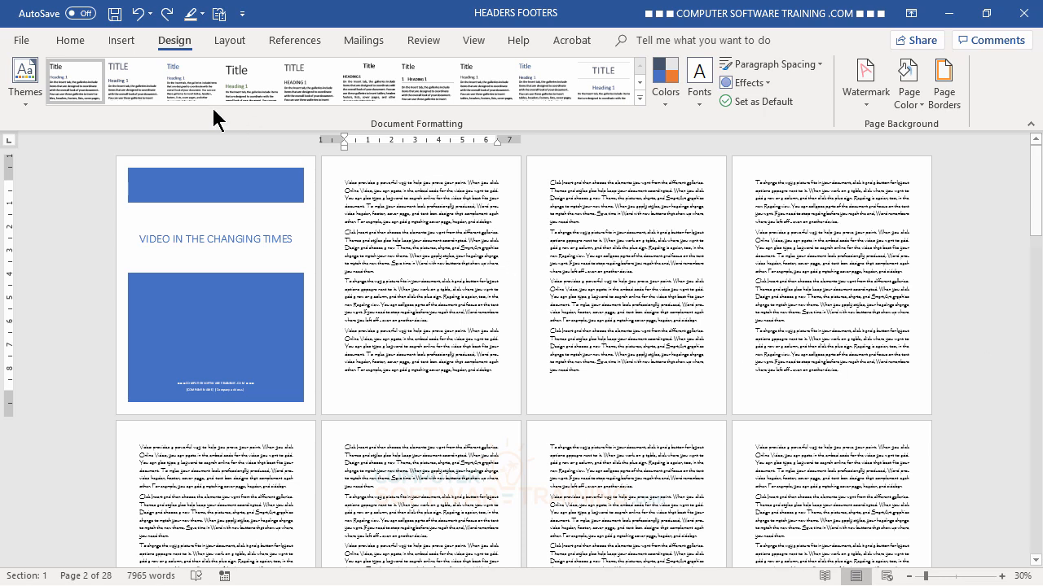
pyautogui.click(947, 91)
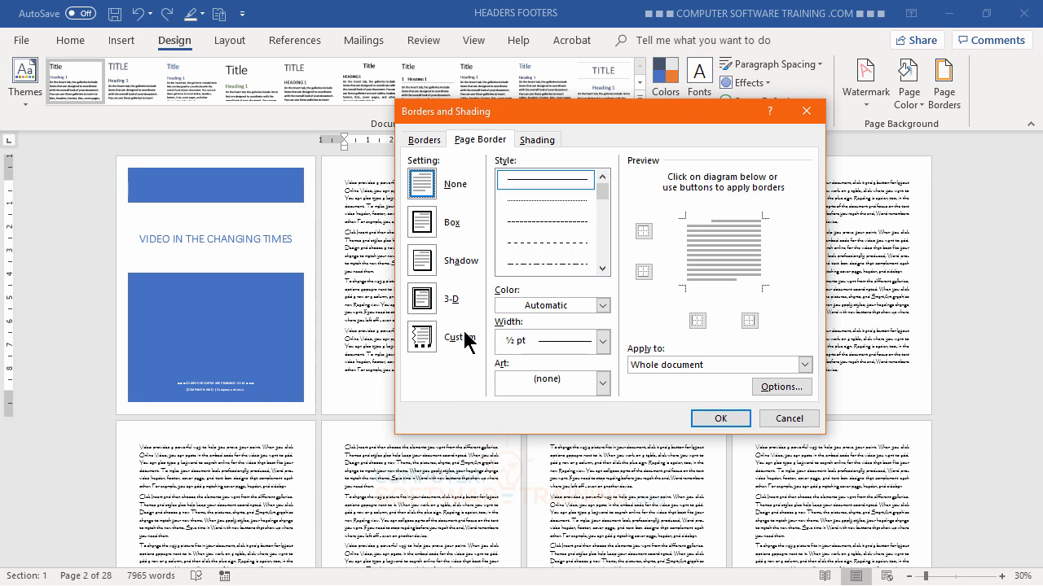
pyautogui.click(422, 223)
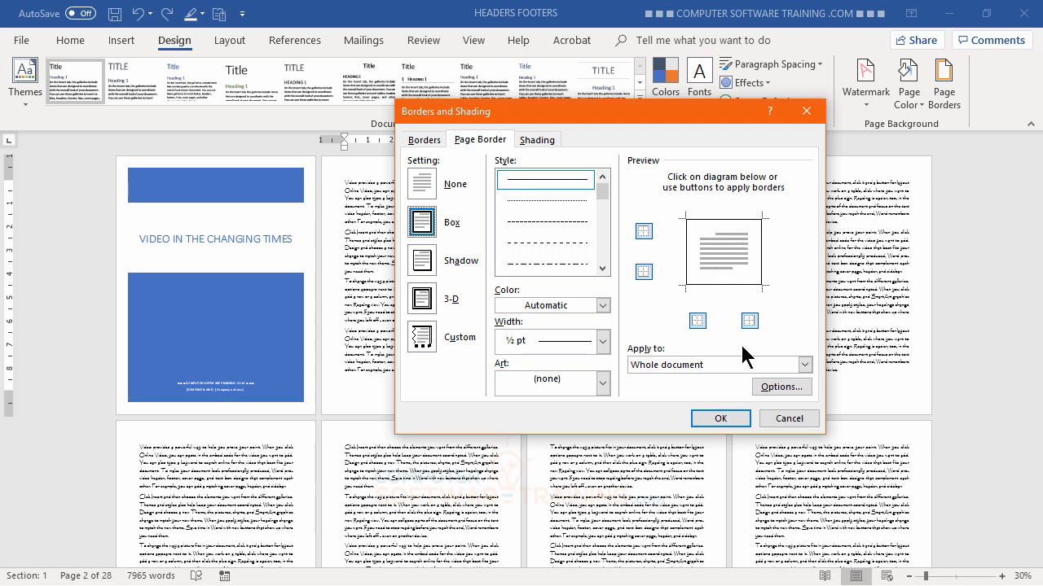
pyautogui.click(720, 418)
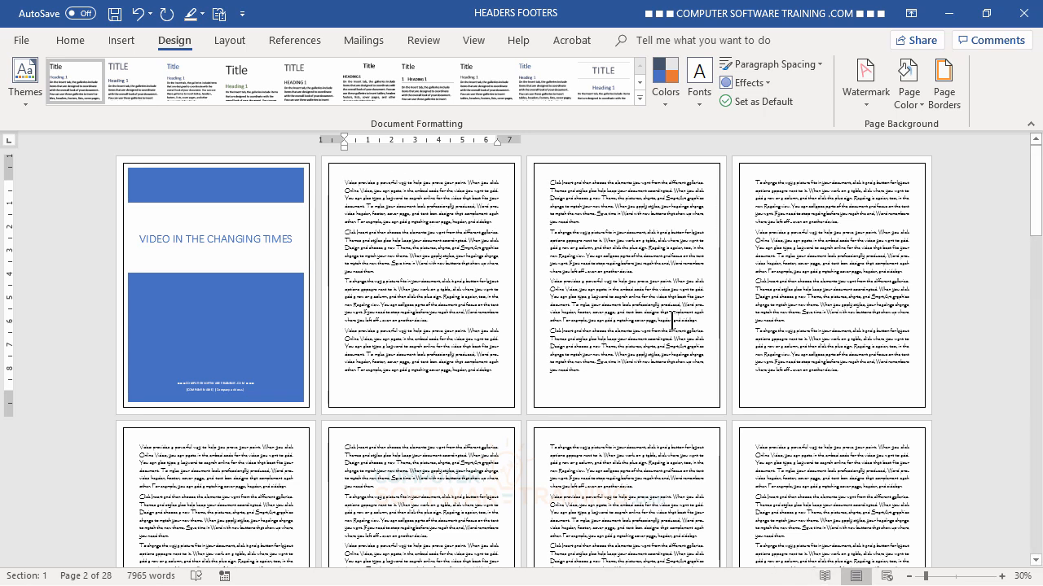
# Restrict the page border to "This section - All except first page" so the cover page is left out
pyautogui.click(942, 99)
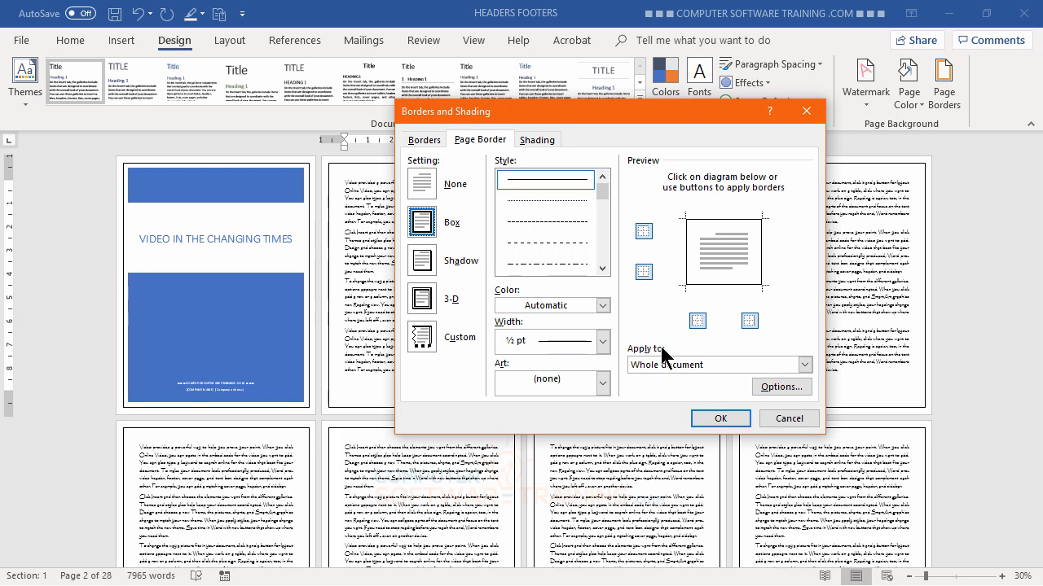
pyautogui.click(801, 365)
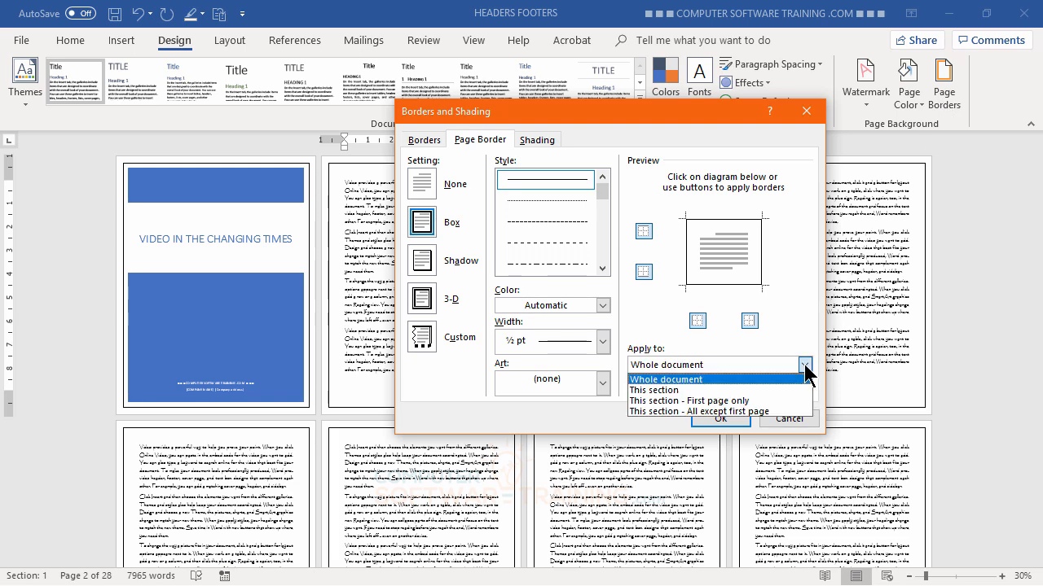
pyautogui.click(676, 410)
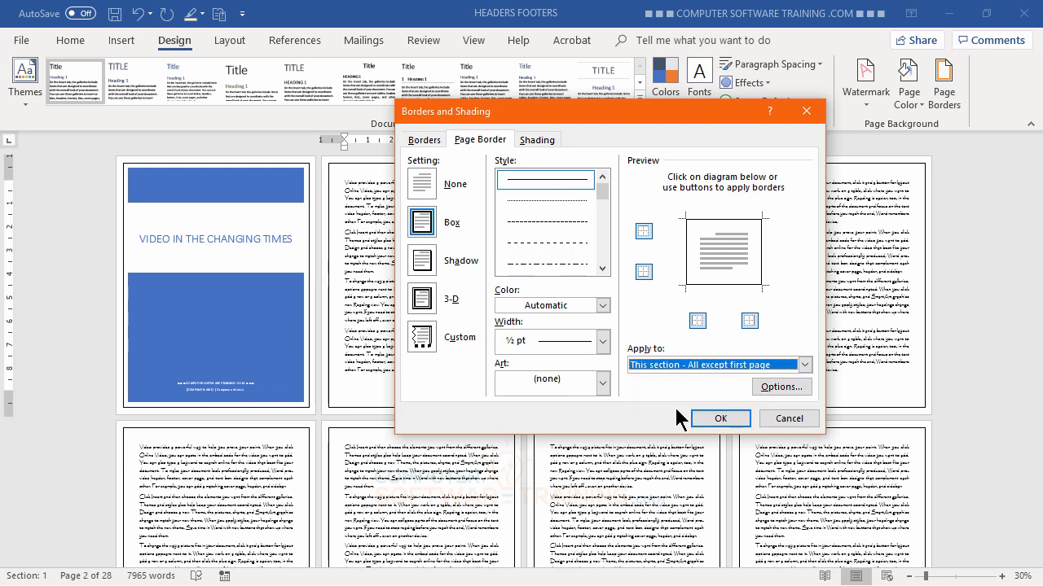
pyautogui.click(720, 418)
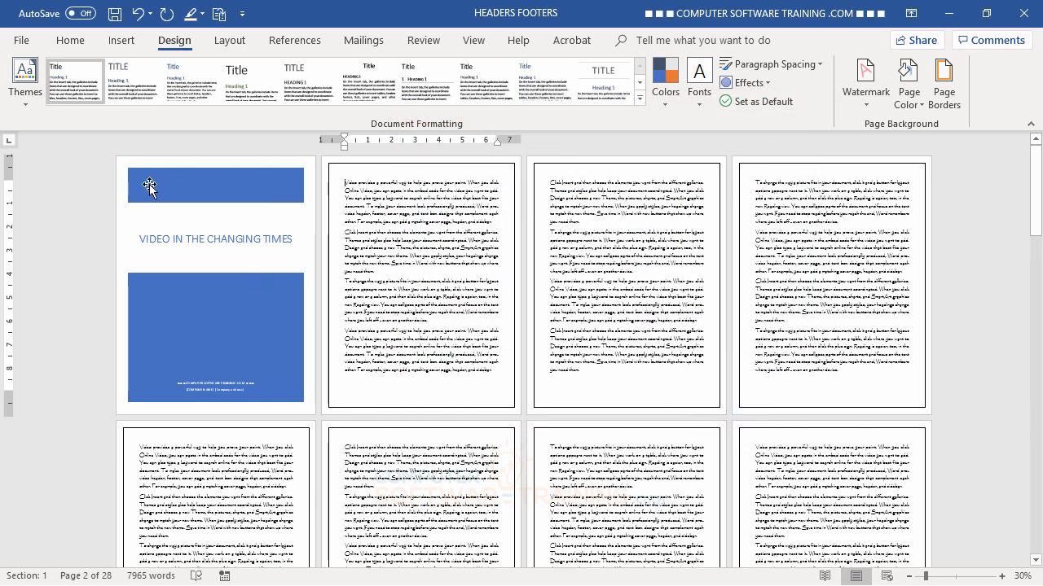
pyautogui.scroll(-1, 781, 383)
pyautogui.scroll(-10, 781, 389)
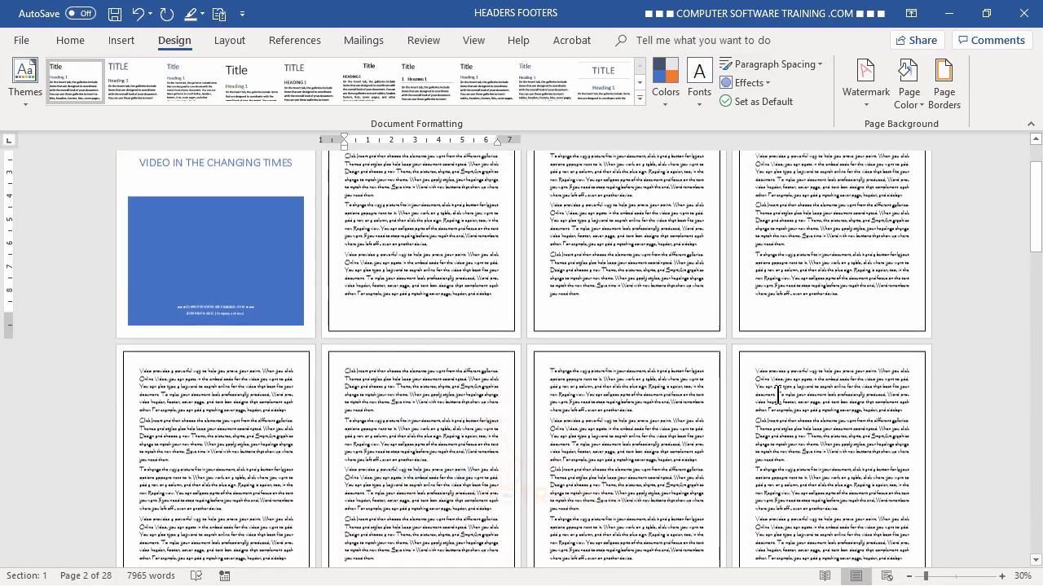
pyautogui.scroll(10, 777, 397)
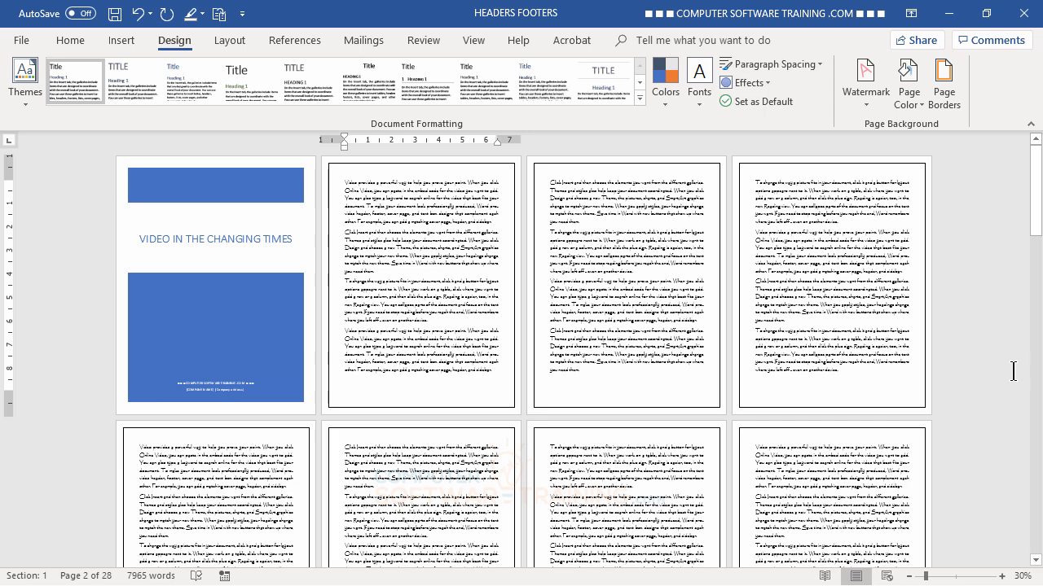
# Try purple for the page border, settle on a gray shade and set the border width to 2 ¼ pt
pyautogui.click(947, 107)
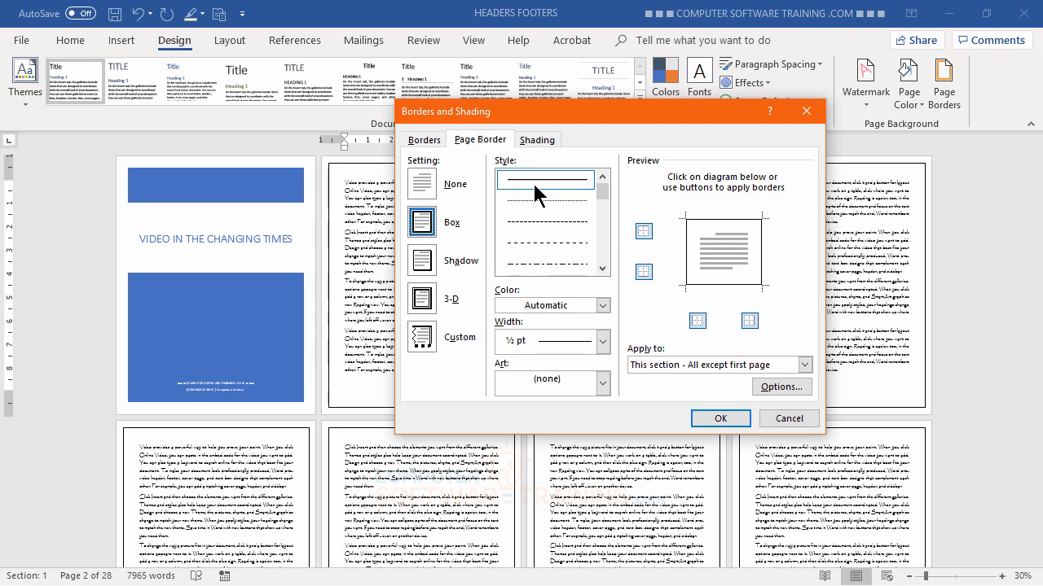
pyautogui.click(603, 307)
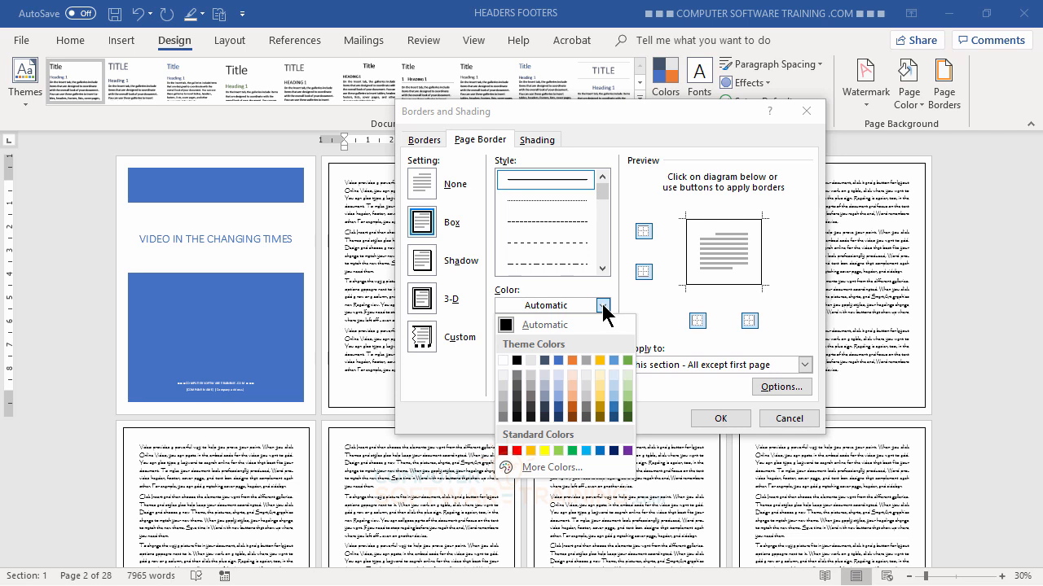
pyautogui.click(626, 451)
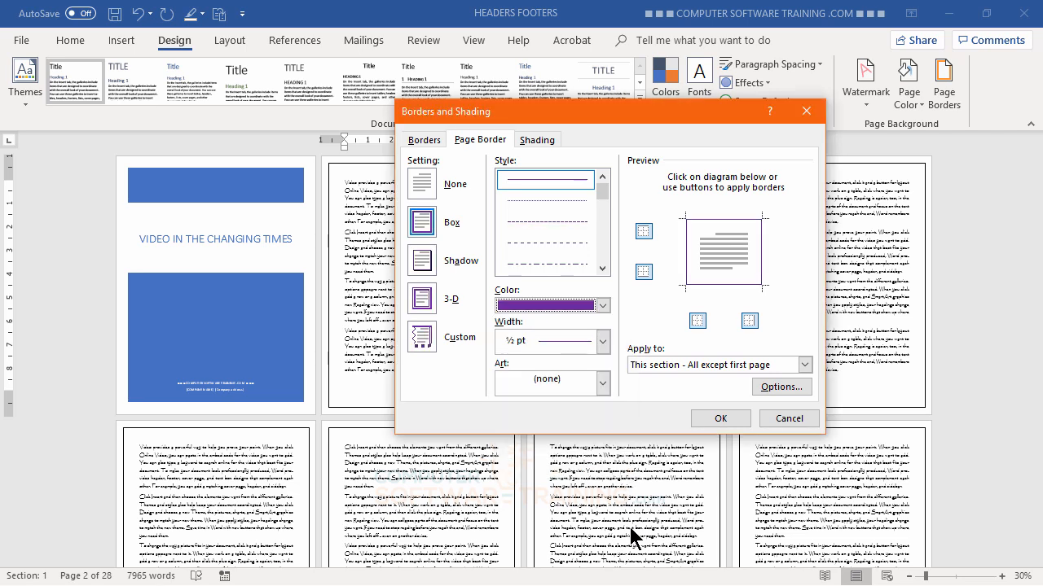
pyautogui.click(603, 305)
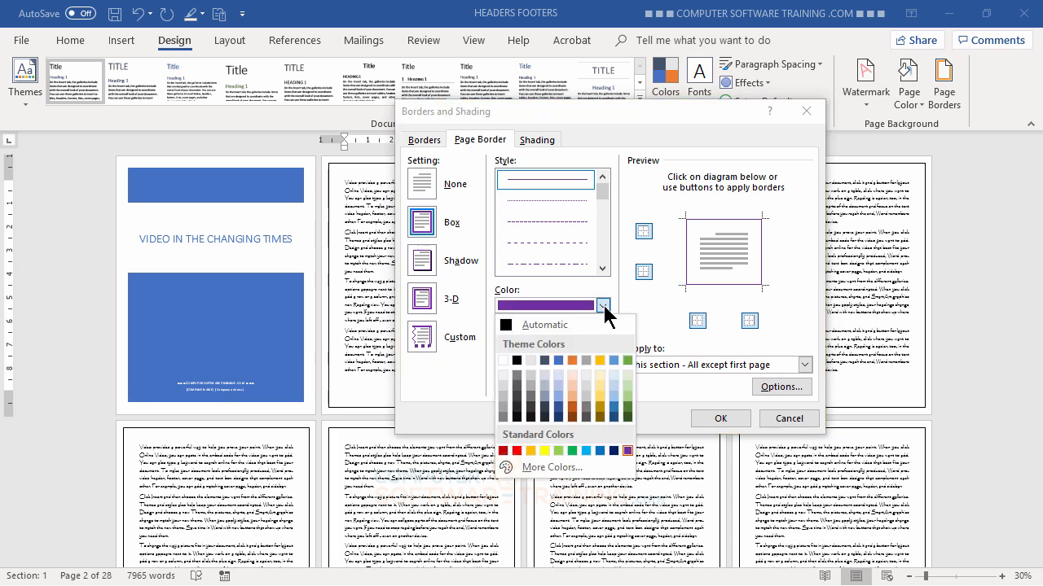
pyautogui.click(517, 377)
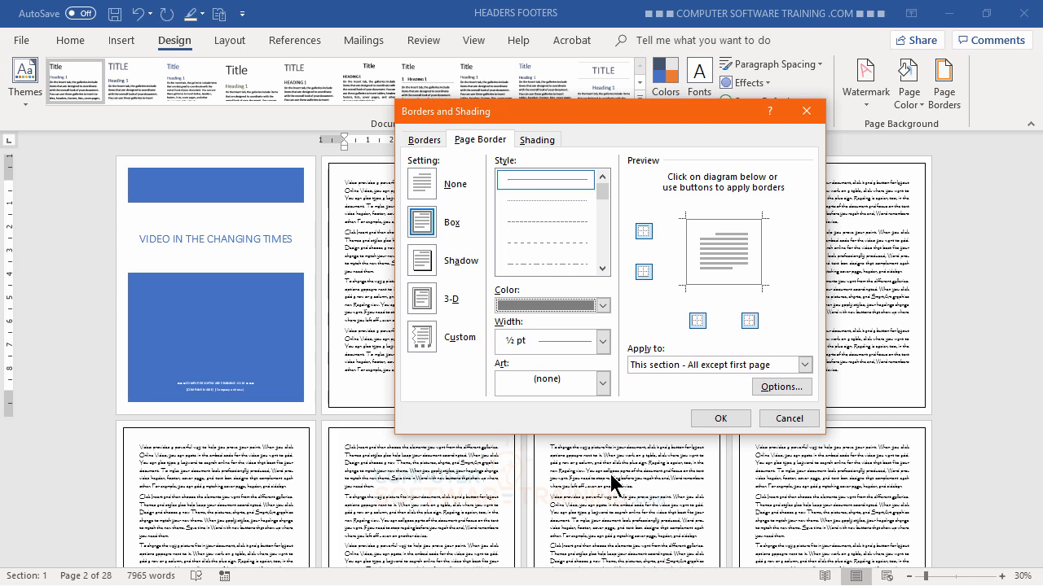
pyautogui.click(603, 341)
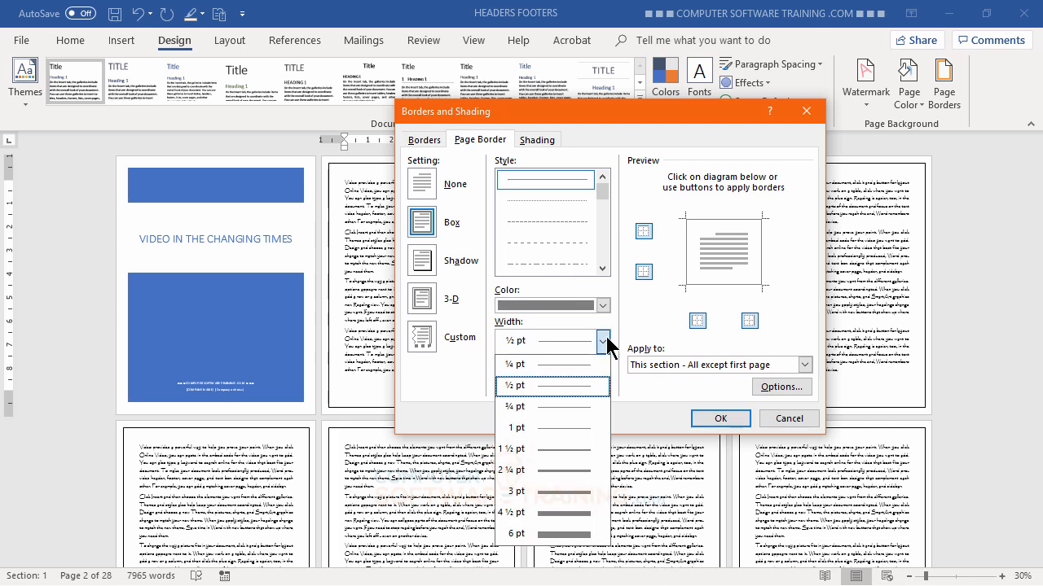
pyautogui.click(562, 471)
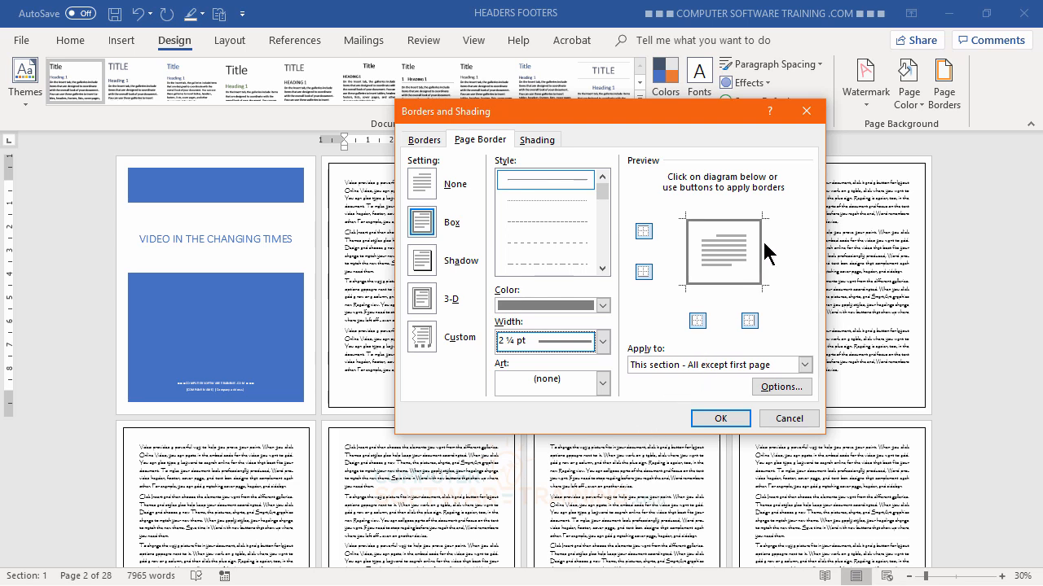
# Remove the top and bottom sides of the page border and apply the gray 2 ¼ pt border
pyautogui.click(724, 219)
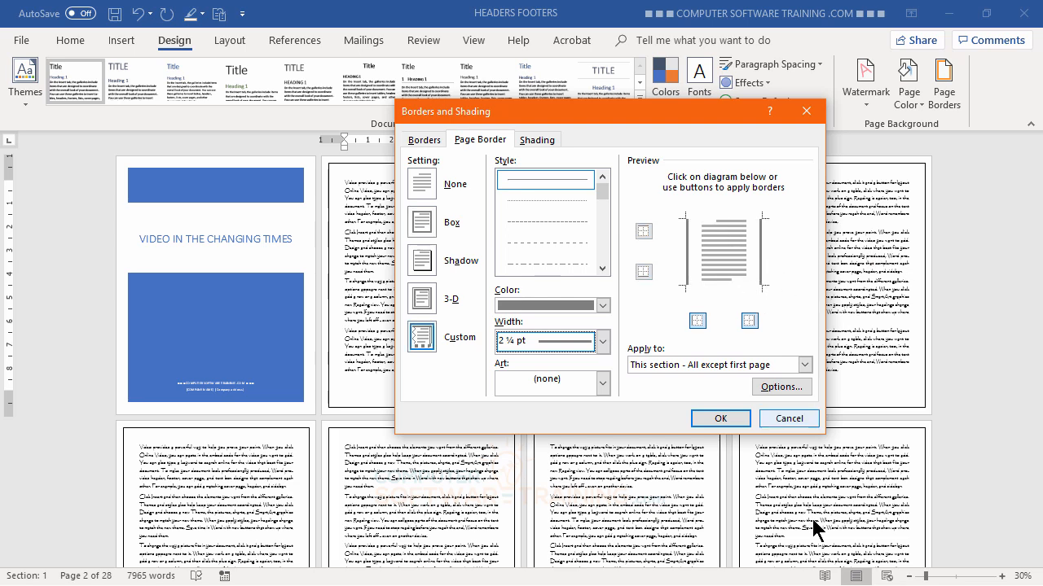
pyautogui.click(721, 419)
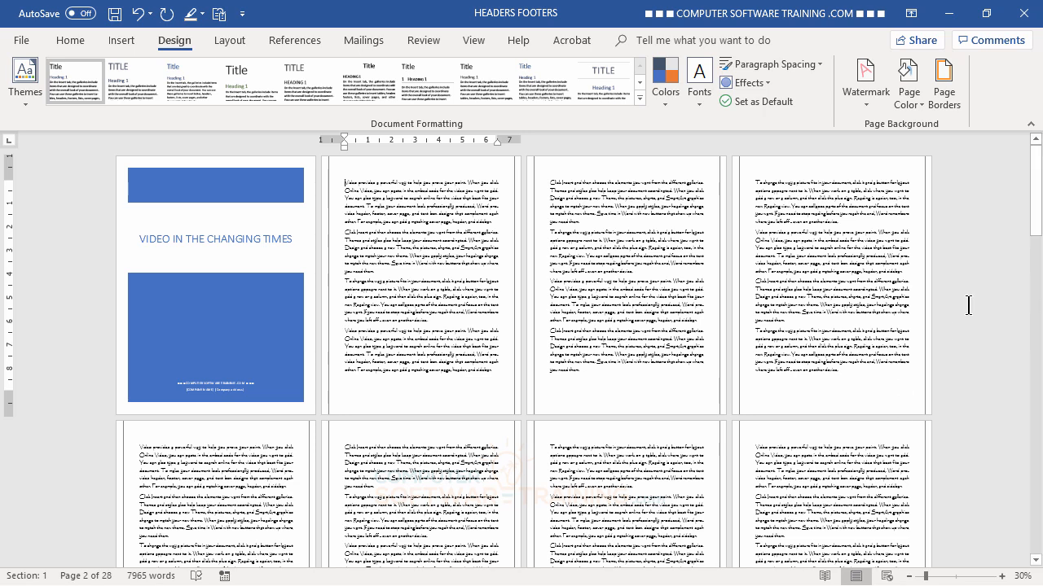
# Restore the top and bottom sides of the page border and apply the change
pyautogui.click(943, 98)
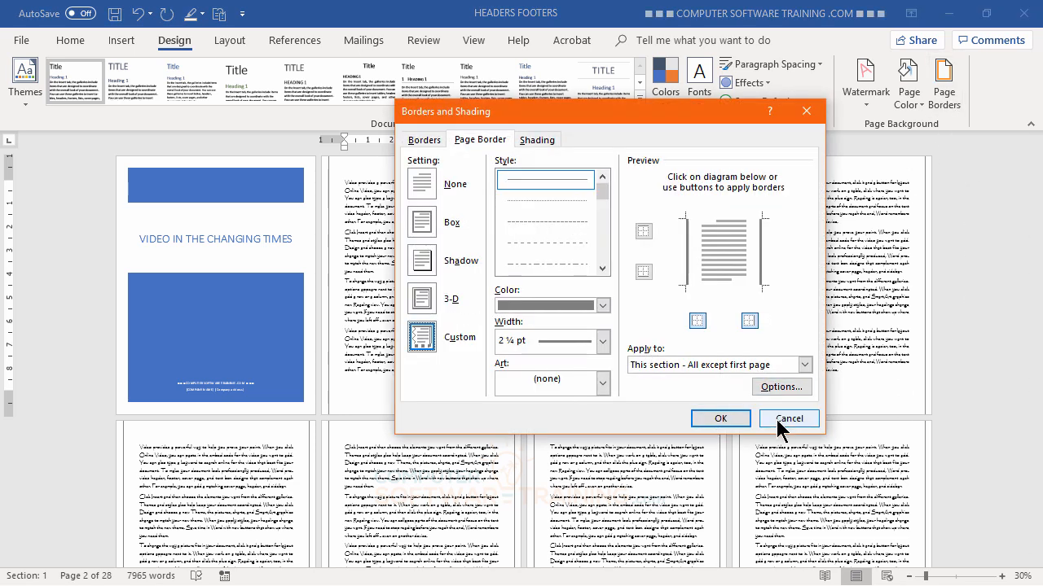
pyautogui.click(722, 220)
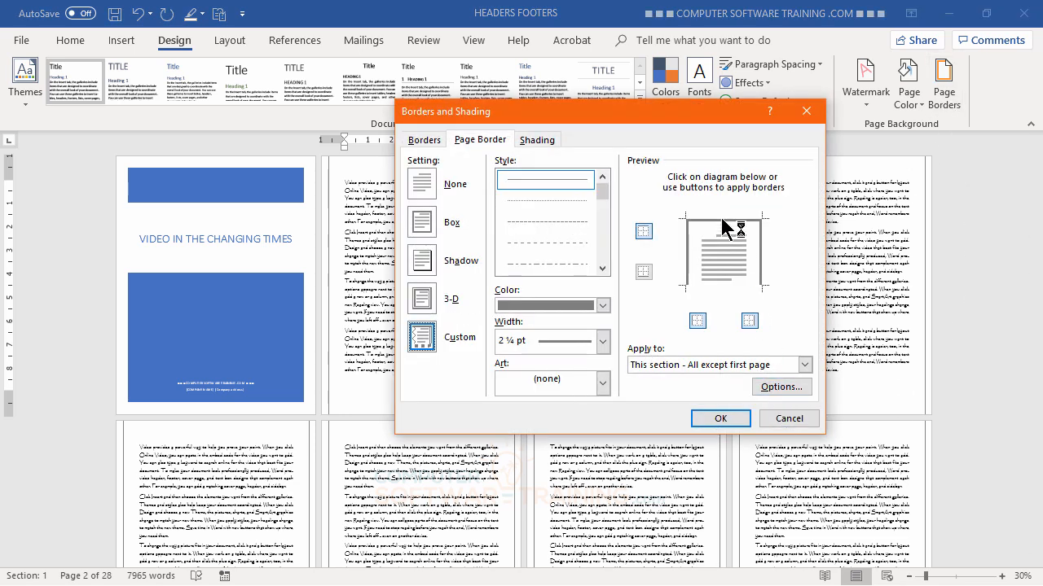
pyautogui.click(717, 283)
pyautogui.click(733, 418)
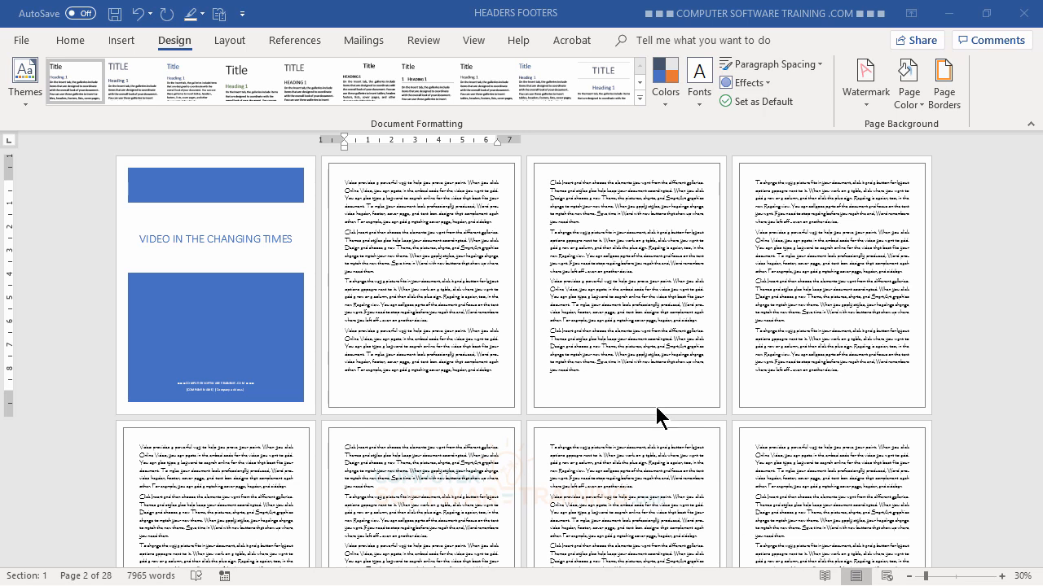
# Browse the art patterns for the page border and pick the black double-line frame near the end of the list
pyautogui.click(940, 88)
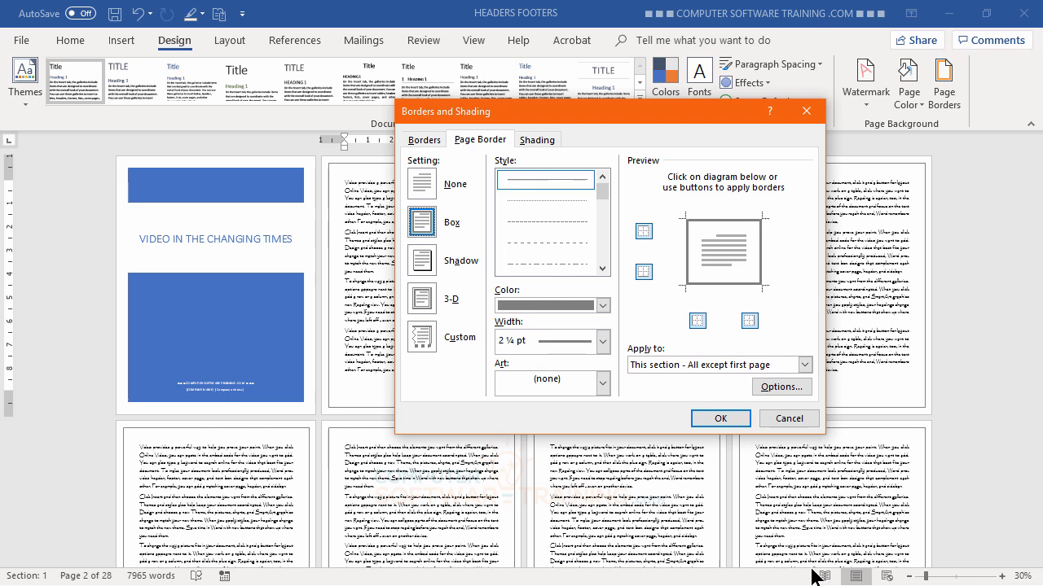
pyautogui.click(602, 382)
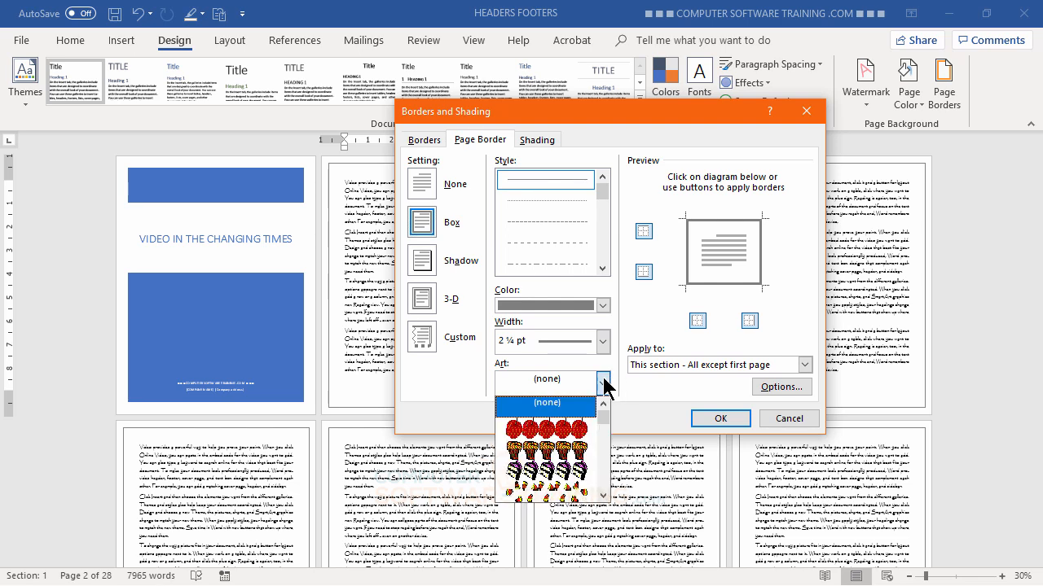
pyautogui.click(604, 495)
pyautogui.click(604, 496)
pyautogui.click(604, 495)
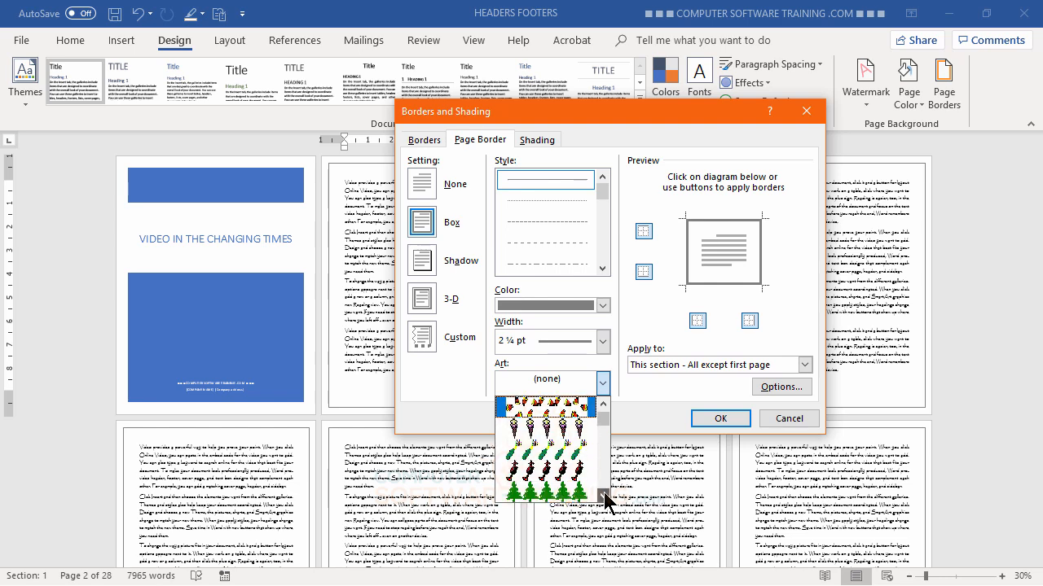
pyautogui.click(604, 495)
pyautogui.click(604, 495)
pyautogui.click(603, 496)
pyautogui.click(604, 495)
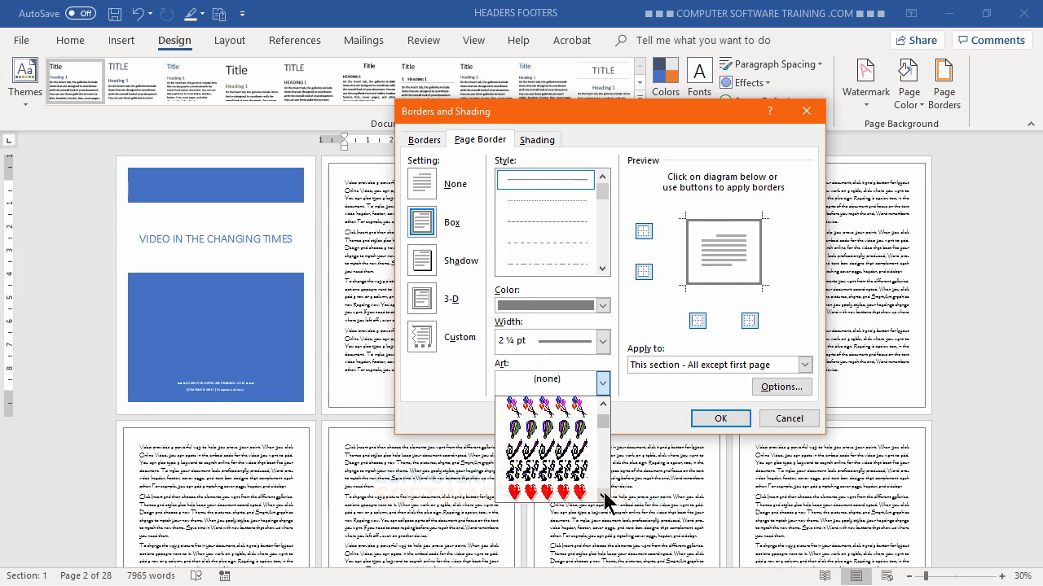
pyautogui.click(603, 495)
pyautogui.click(604, 495)
pyautogui.click(603, 495)
pyautogui.click(603, 495)
pyautogui.click(604, 495)
pyautogui.click(603, 496)
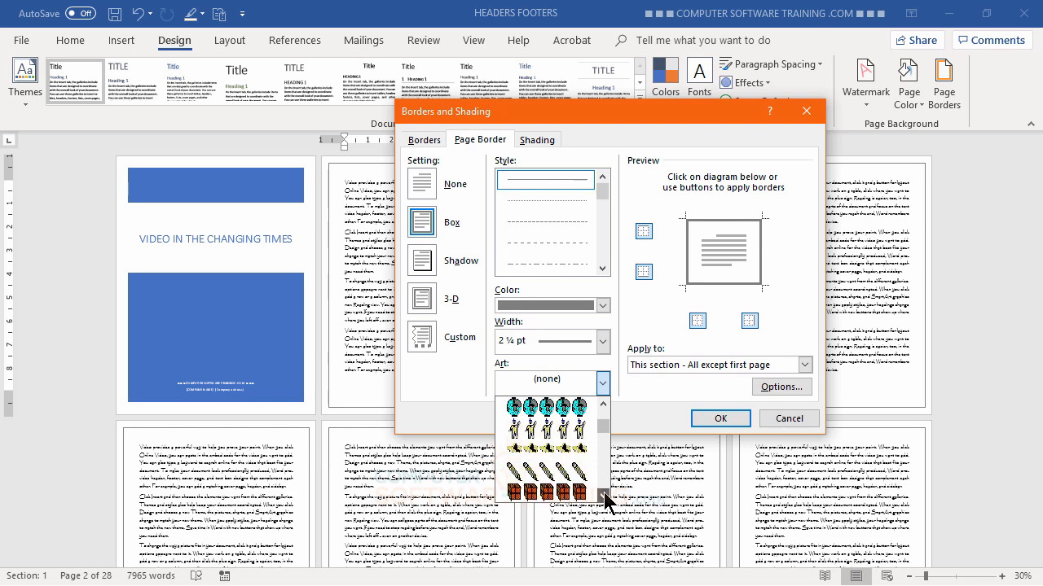
pyautogui.click(604, 495)
pyautogui.moveTo(603, 425); pyautogui.dragTo(609, 506)
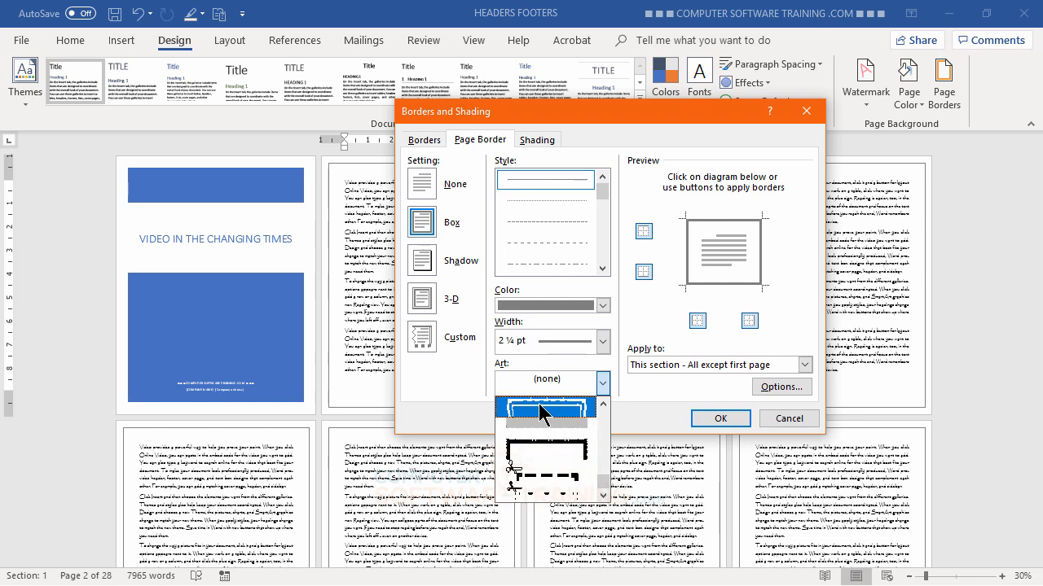
pyautogui.click(553, 414)
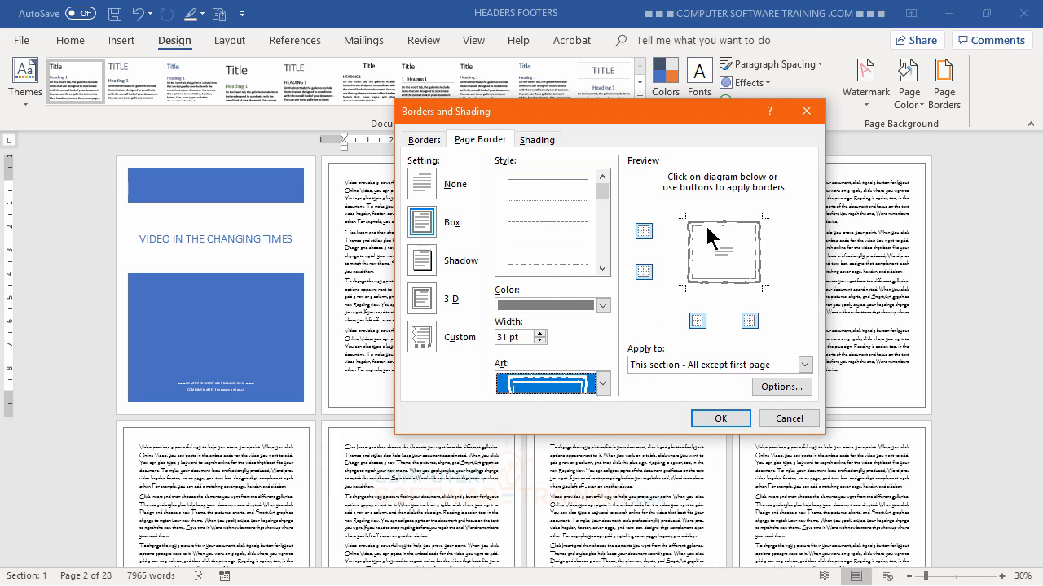
# Try a 28 pt width for the art border and set it back to 31 pt
pyautogui.click(540, 332)
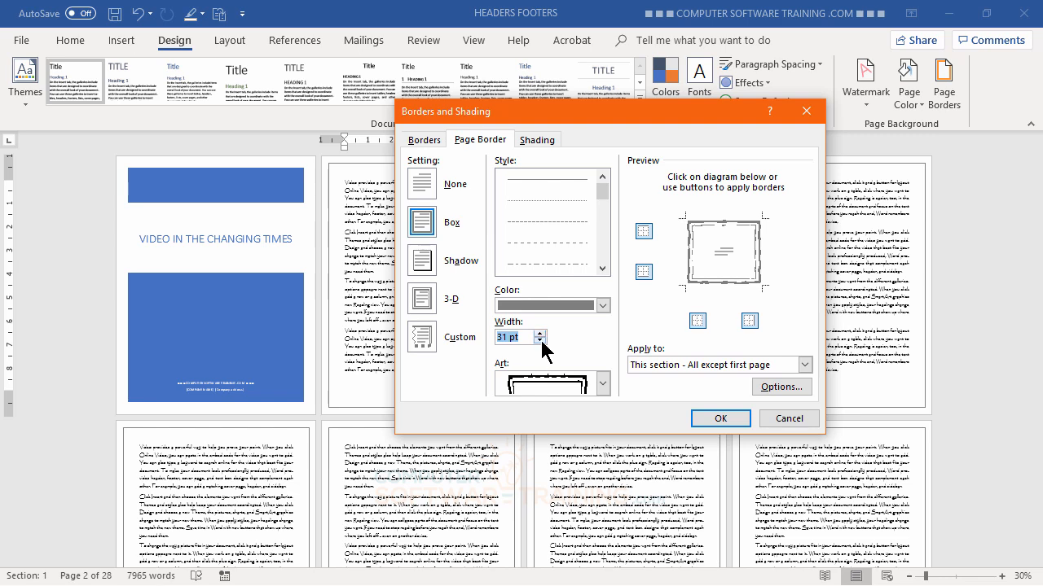
pyautogui.click(541, 340)
pyautogui.click(541, 340)
pyautogui.click(540, 341)
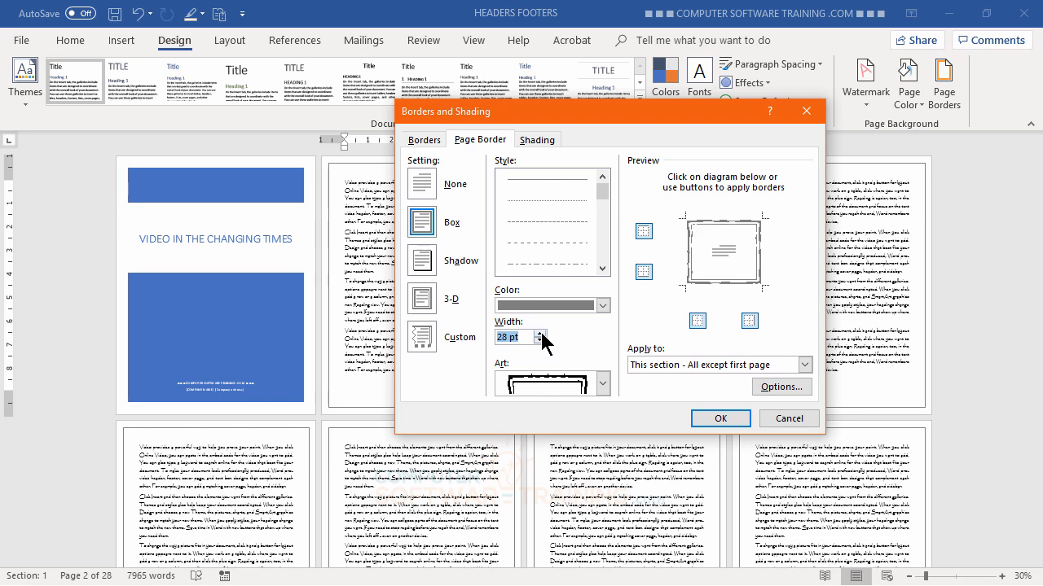
pyautogui.click(541, 332)
pyautogui.click(541, 333)
pyautogui.click(540, 333)
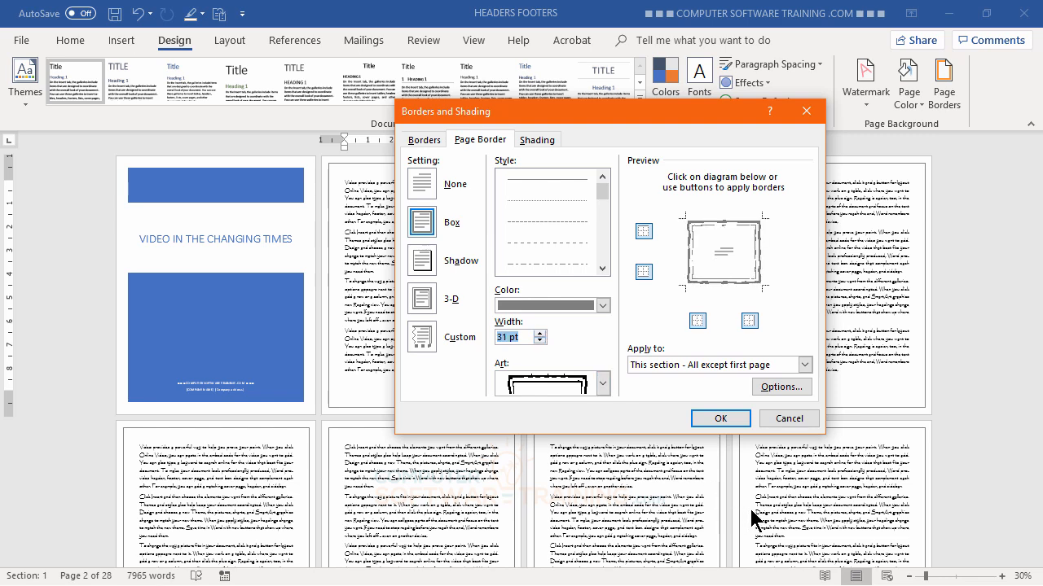
# Check the border's margin options and apply the art border to the pages
pyautogui.click(782, 388)
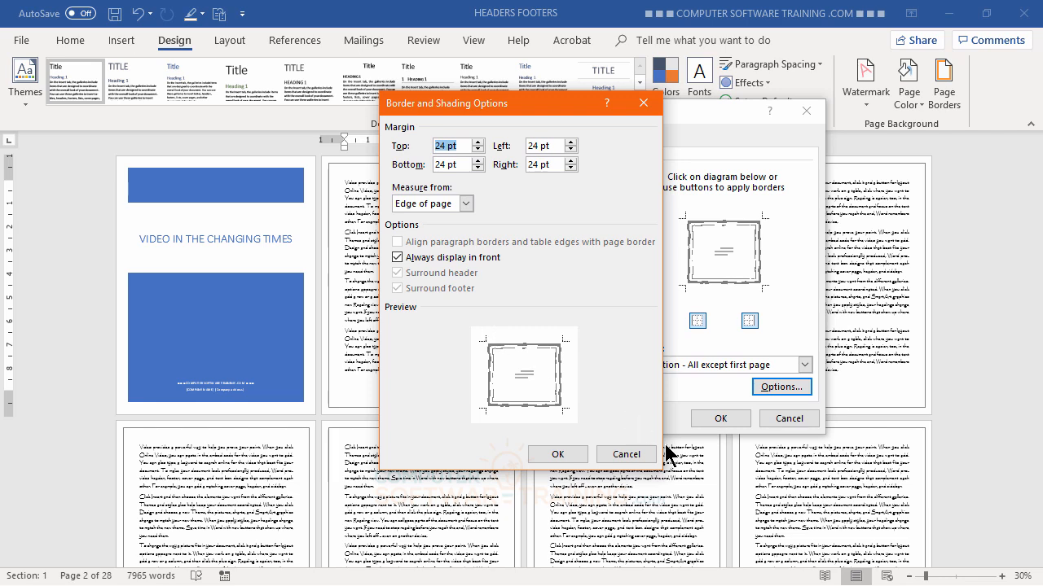
pyautogui.click(626, 456)
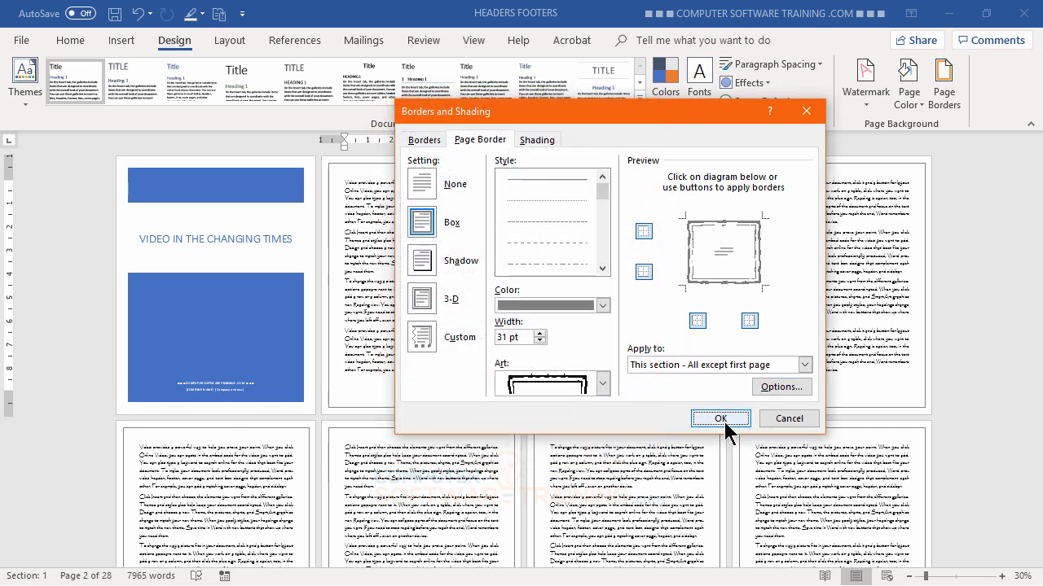
pyautogui.click(720, 418)
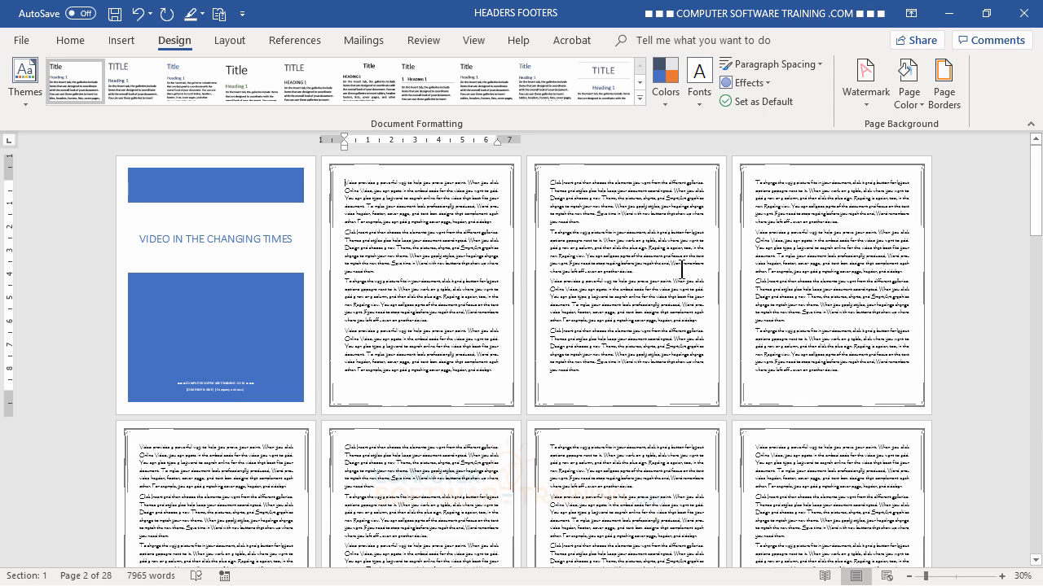
# Set the page border's top and bottom margins to 30 pt from the edge of the page
pyautogui.click(947, 96)
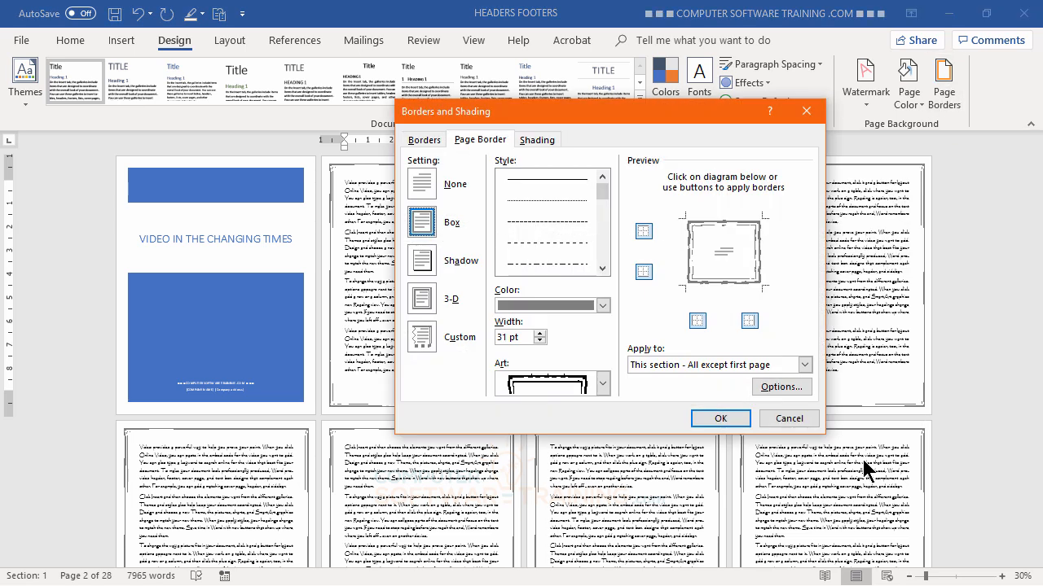
pyautogui.click(781, 388)
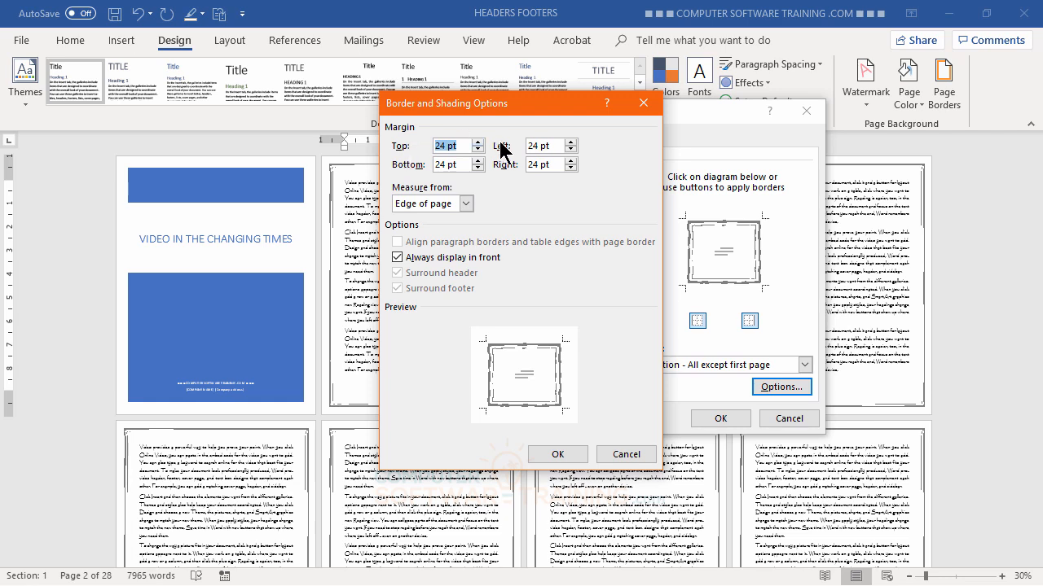
pyautogui.moveTo(508, 109); pyautogui.dragTo(578, 125)
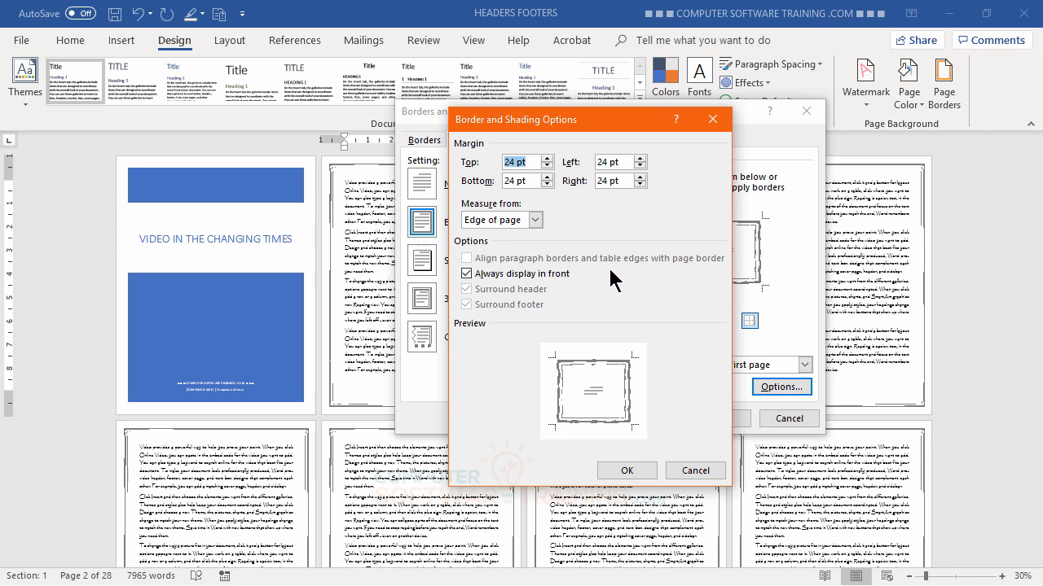
pyautogui.click(548, 159)
pyautogui.click(548, 159)
pyautogui.click(548, 159)
pyautogui.click(548, 159)
pyautogui.click(548, 159)
pyautogui.click(548, 159)
pyautogui.click(546, 178)
pyautogui.click(546, 177)
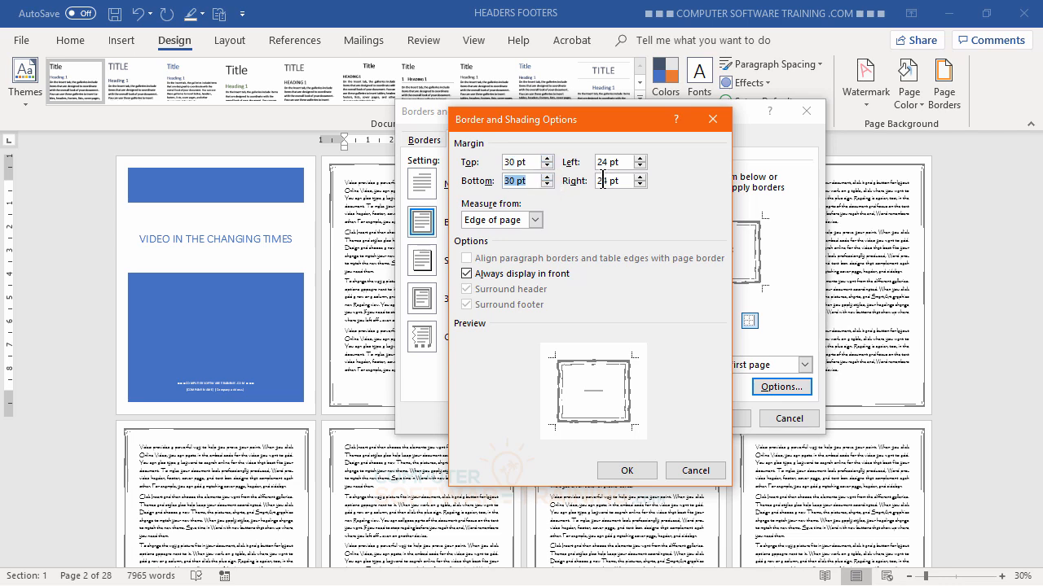
# Set the page border's left and right margins to 30 pt and apply the new border margins
pyautogui.click(640, 159)
pyautogui.click(639, 159)
pyautogui.doubleClick(640, 159)
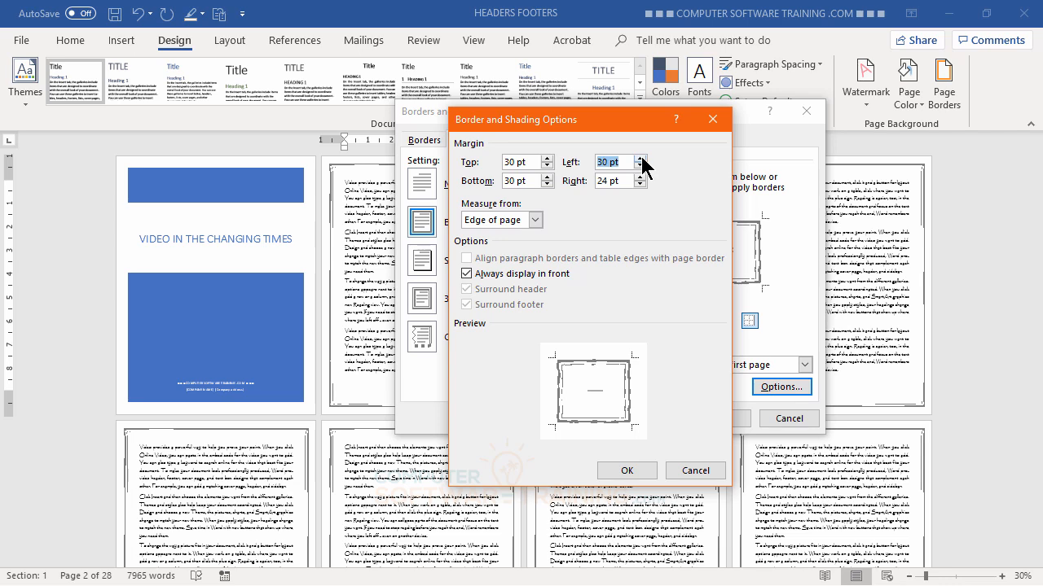
pyautogui.doubleClick(640, 177)
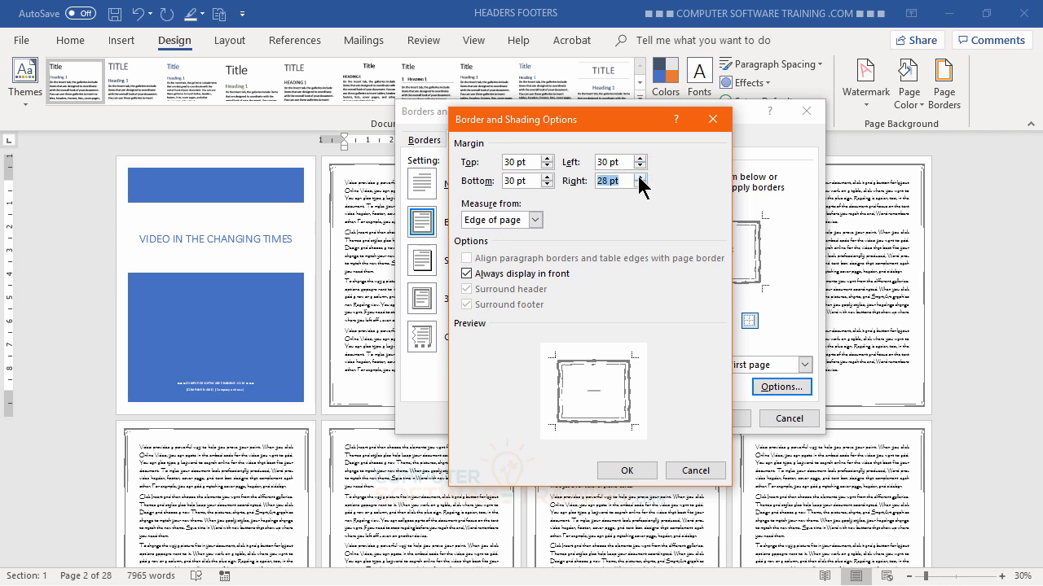
pyautogui.click(640, 176)
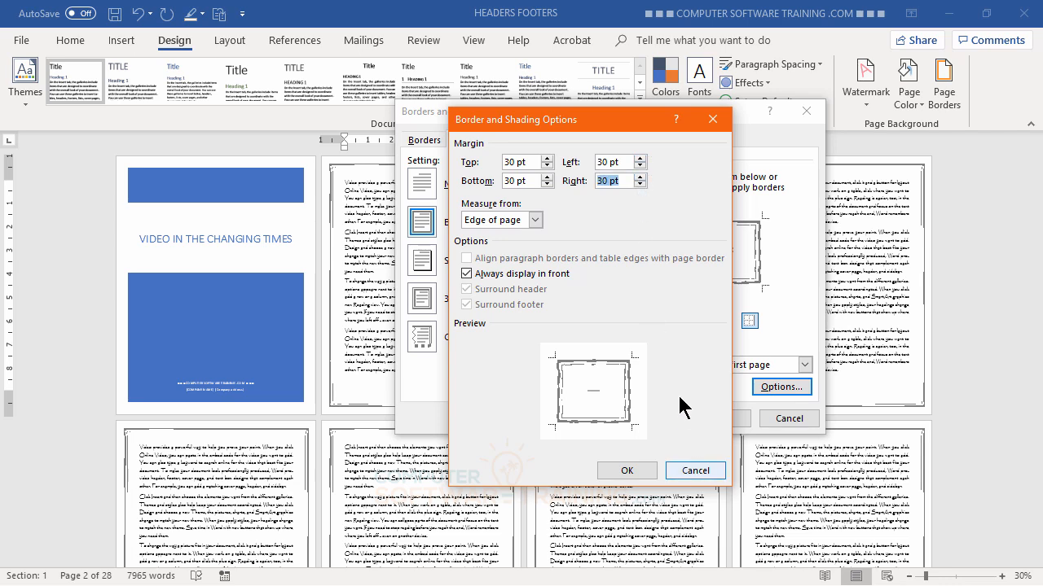
pyautogui.click(632, 466)
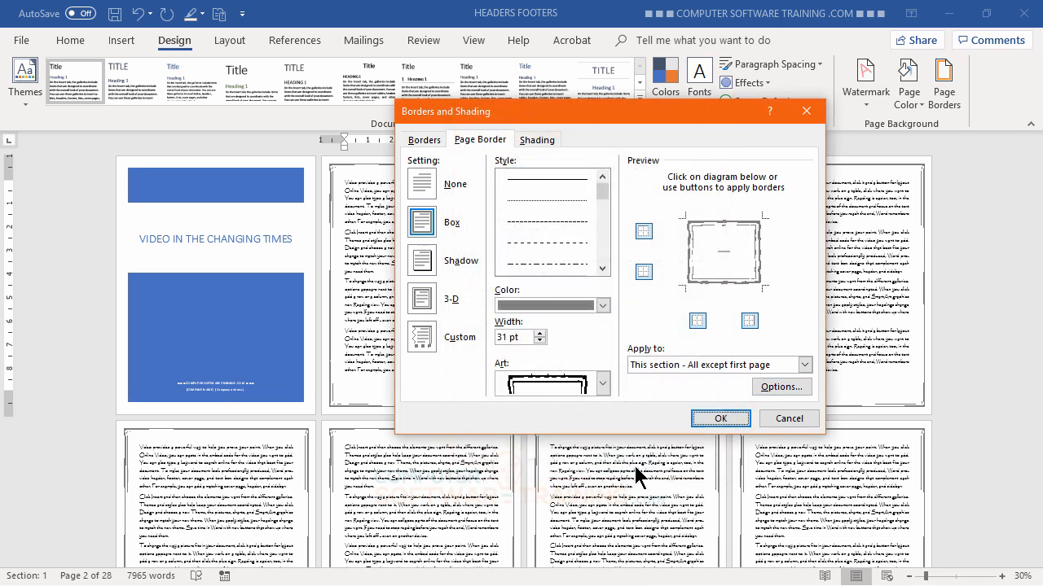
pyautogui.click(715, 421)
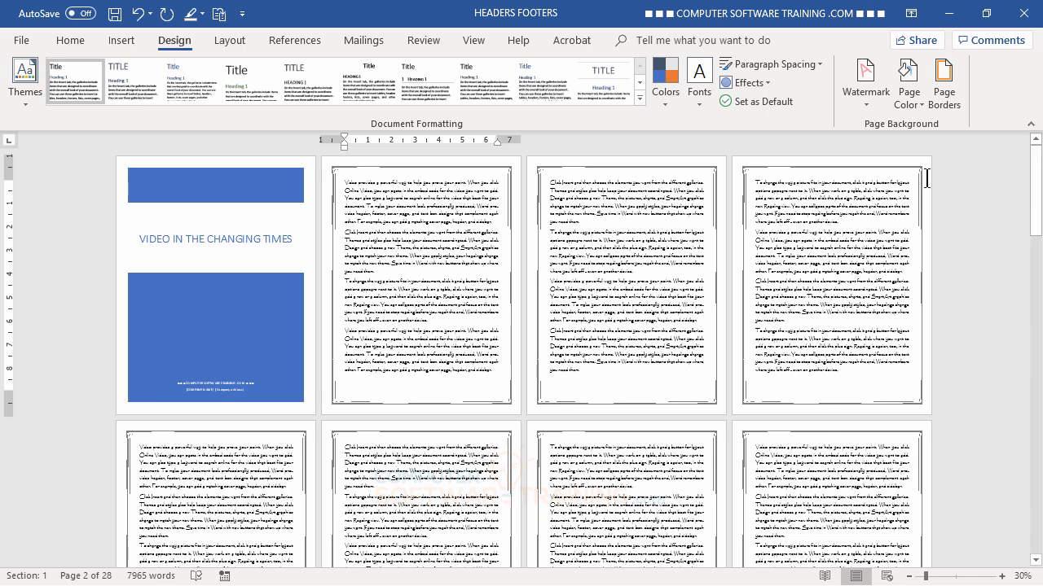
# Remove the art page border from the document's pages
pyautogui.click(945, 92)
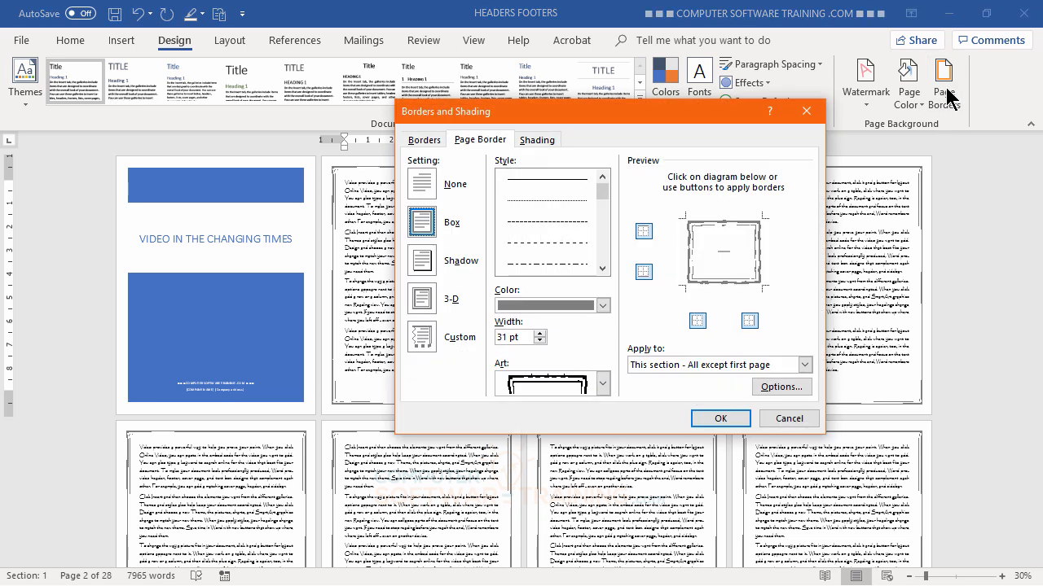
pyautogui.click(423, 183)
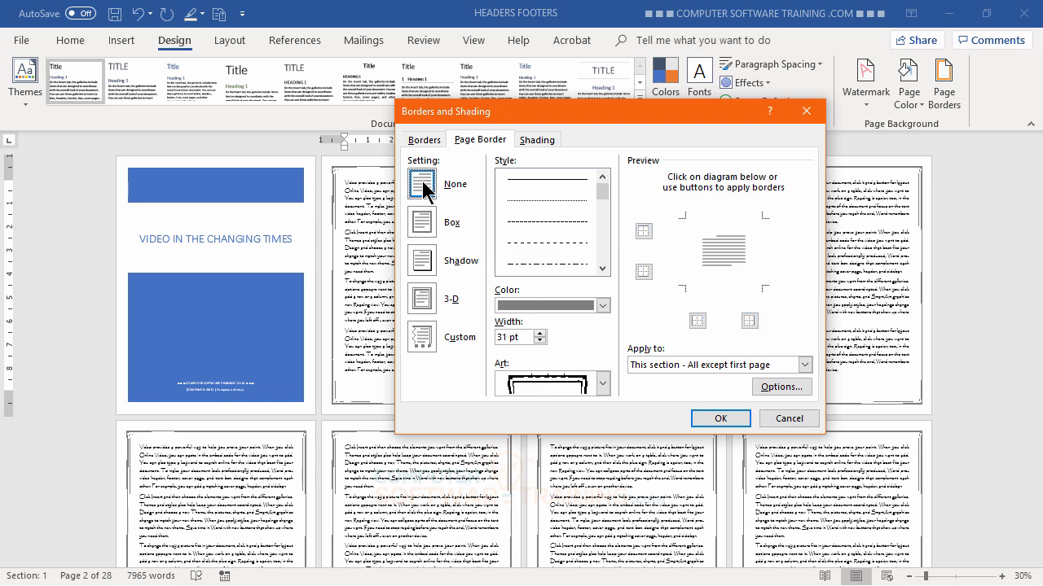
pyautogui.click(720, 419)
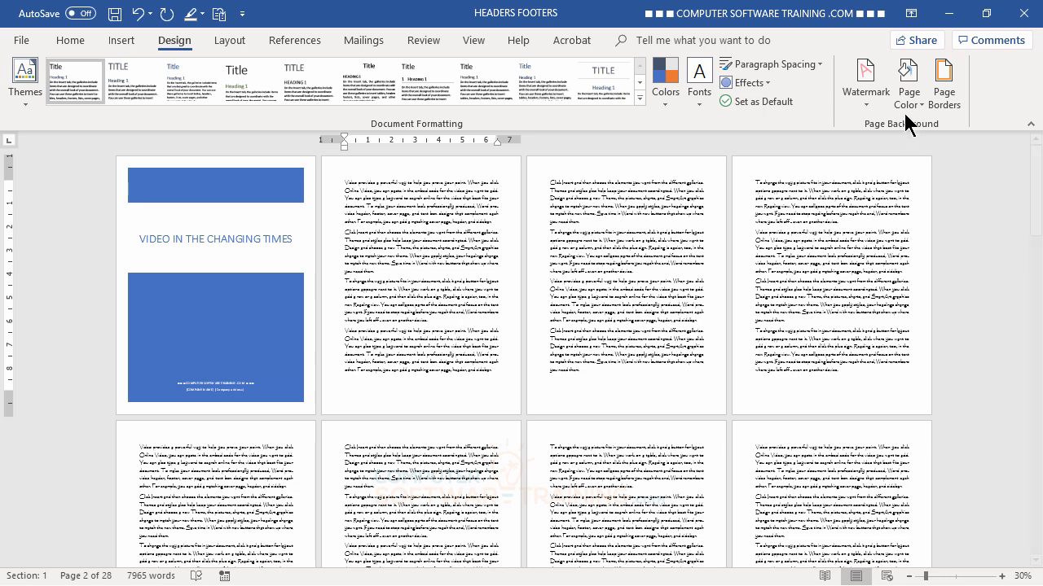
pyautogui.click(542, 342)
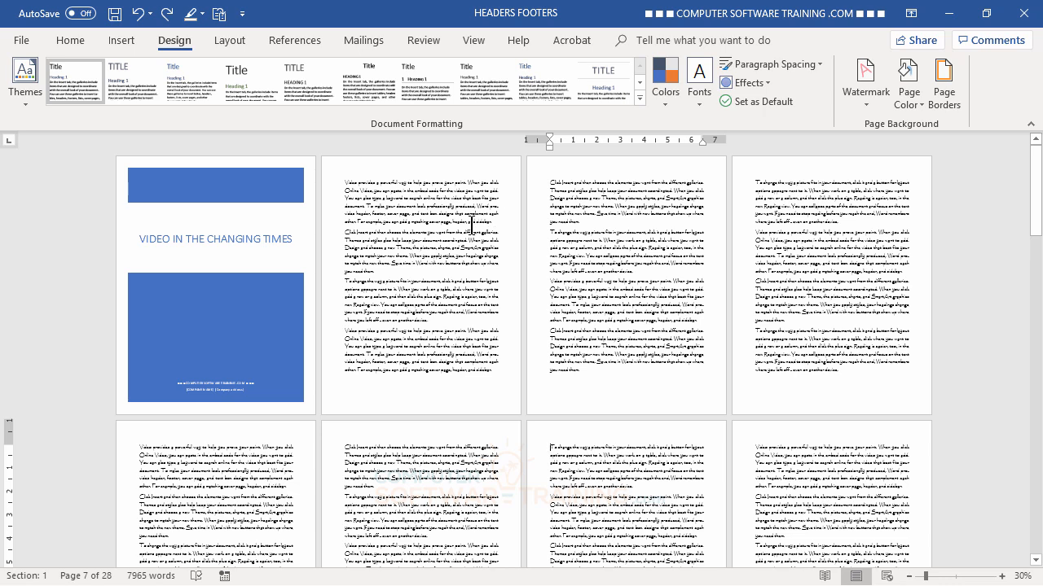
pyautogui.click(596, 256)
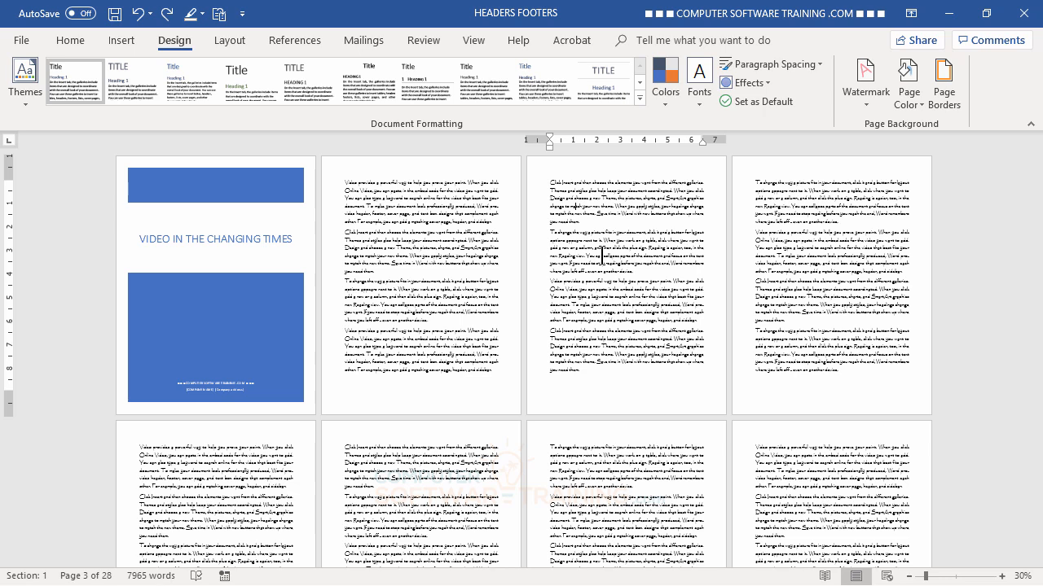
pyautogui.click(1002, 576)
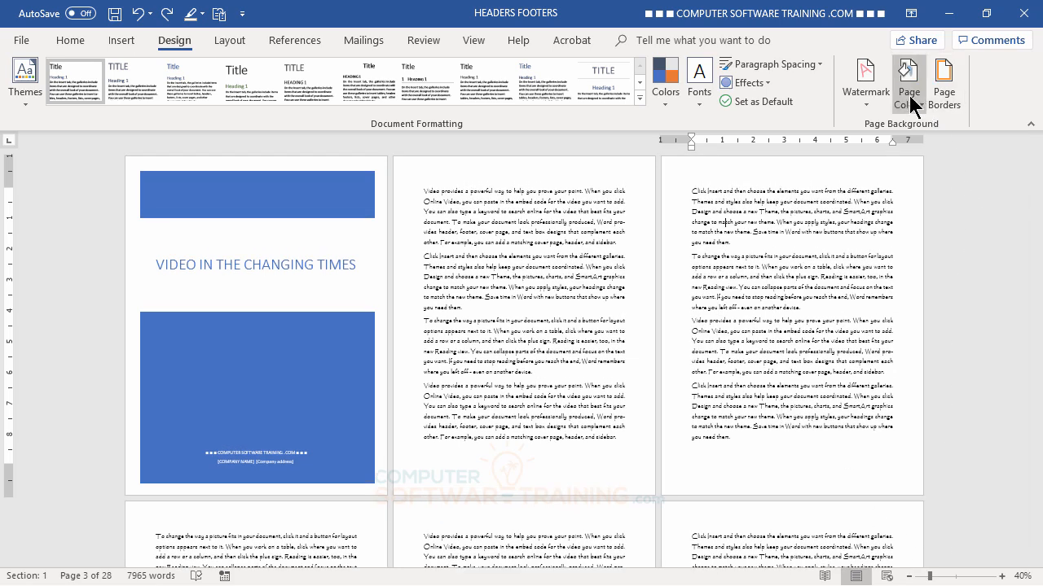
pyautogui.click(739, 267)
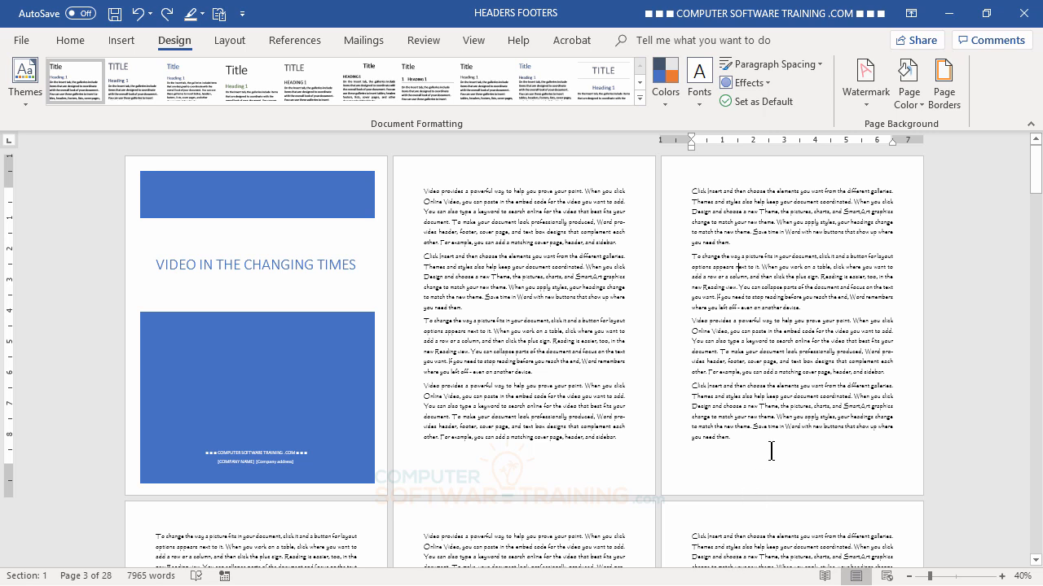
# Open the extended page color choices, try a light gray and select a bright pink from the standard palette
pyautogui.click(906, 105)
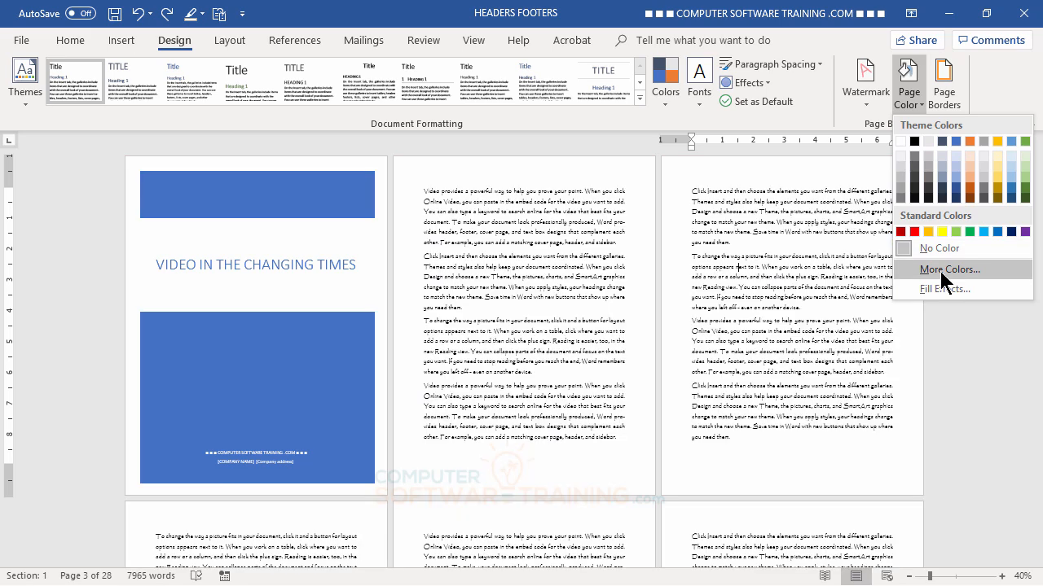
pyautogui.click(947, 272)
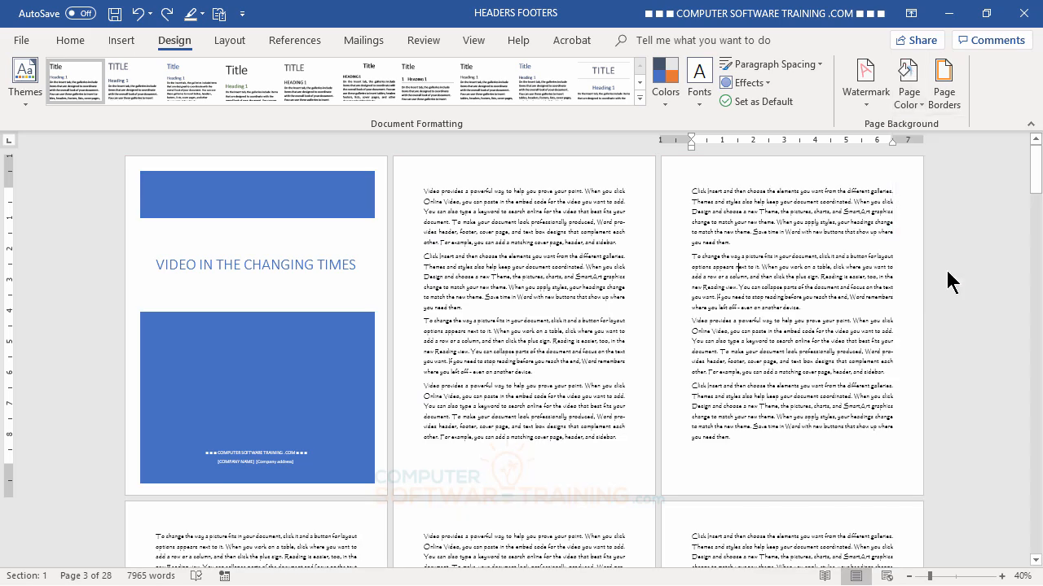
pyautogui.moveTo(160, 147); pyautogui.dragTo(855, 196)
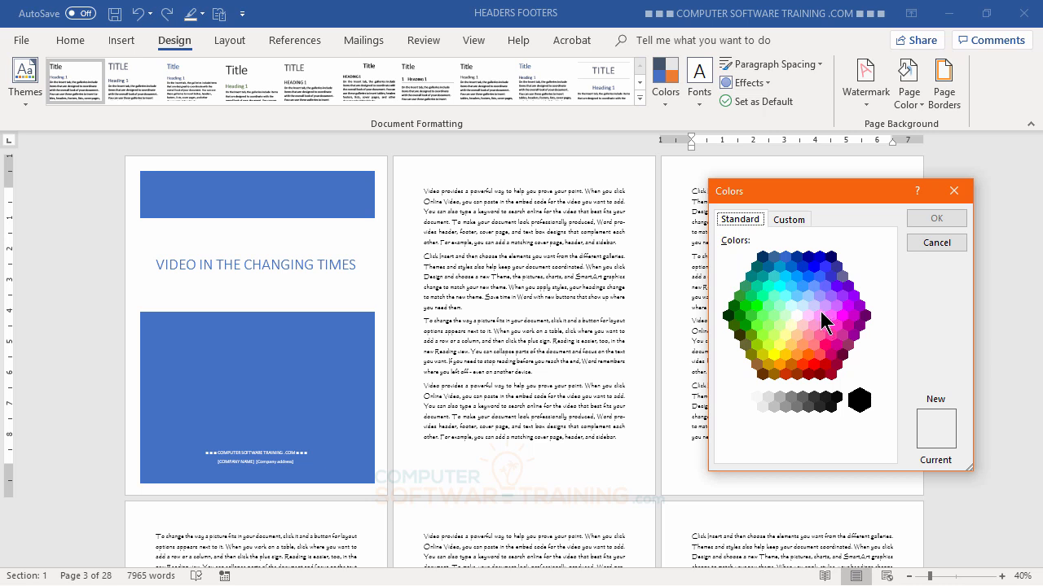
pyautogui.click(769, 398)
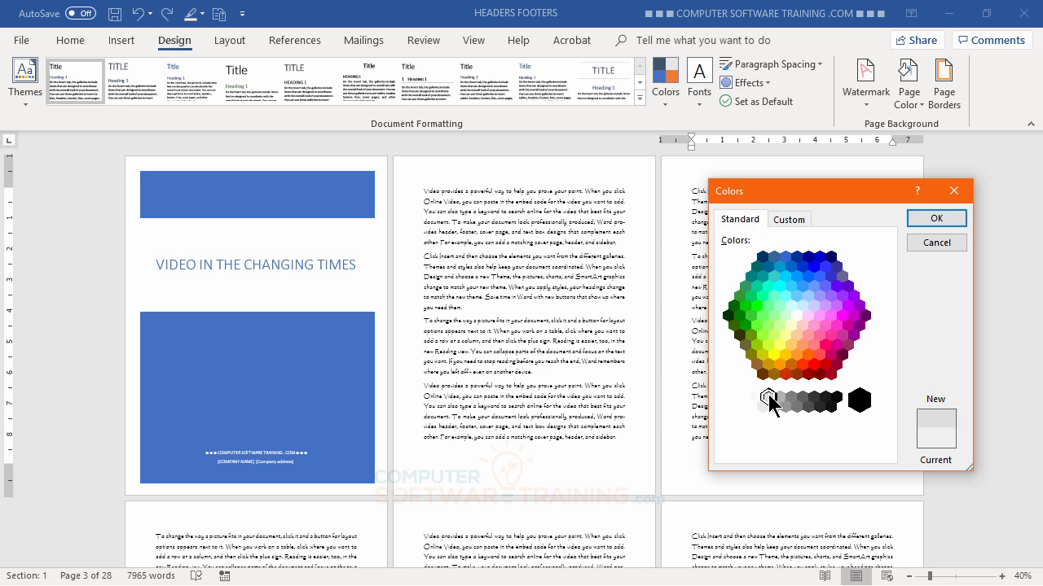
pyautogui.click(829, 343)
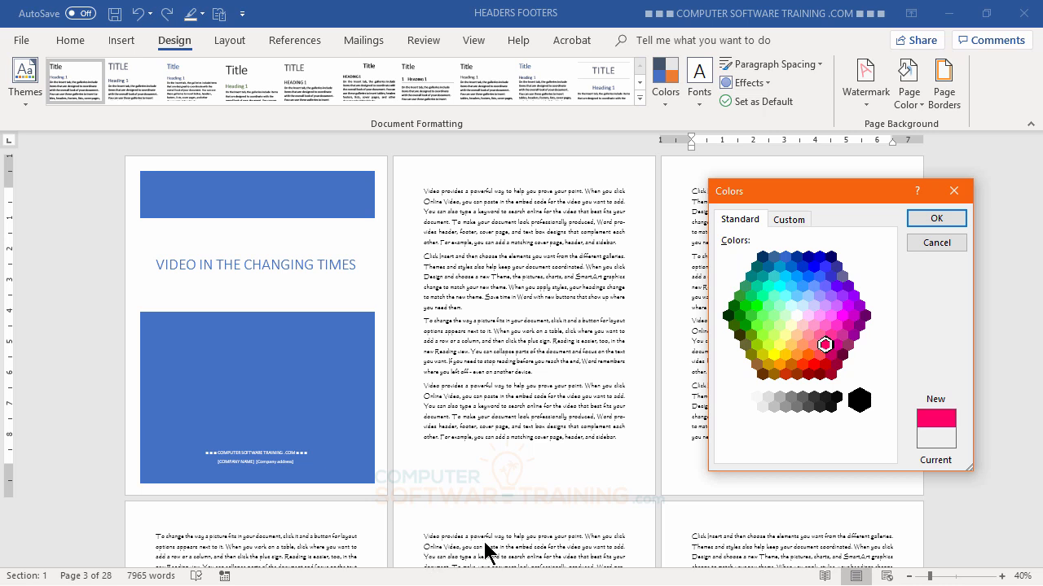
# Lighten the pink to custom RGB 255, 209, 228 and apply it as the page color
pyautogui.click(788, 220)
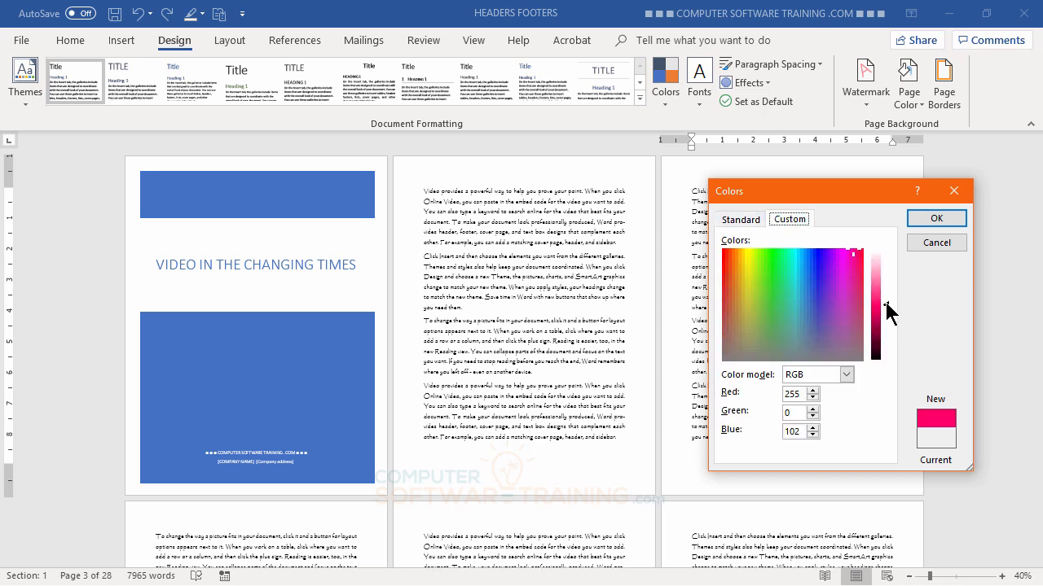
pyautogui.moveTo(885, 300); pyautogui.dragTo(883, 275)
pyautogui.moveTo(884, 274); pyautogui.dragTo(887, 260)
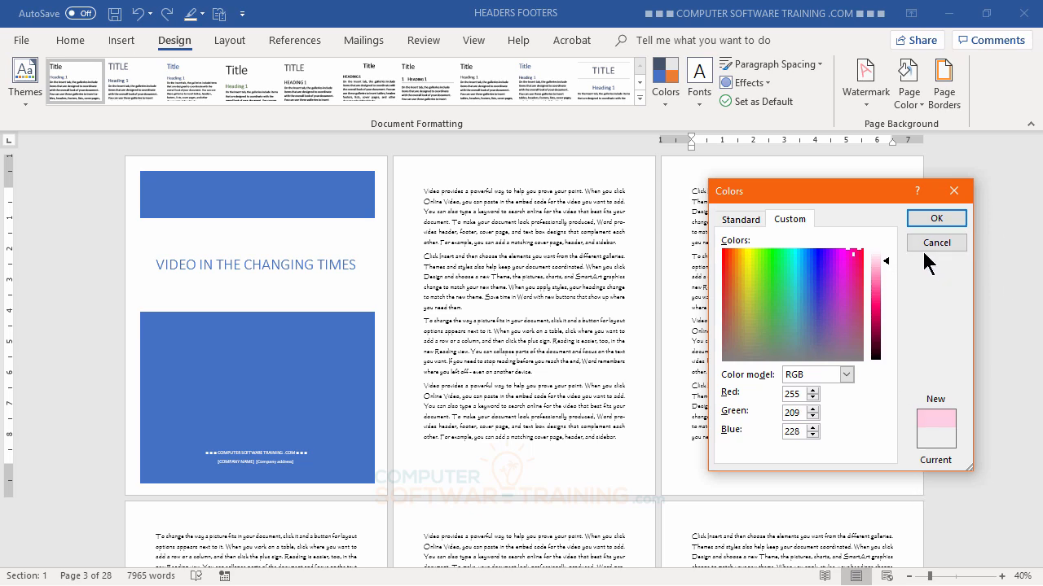
pyautogui.click(945, 216)
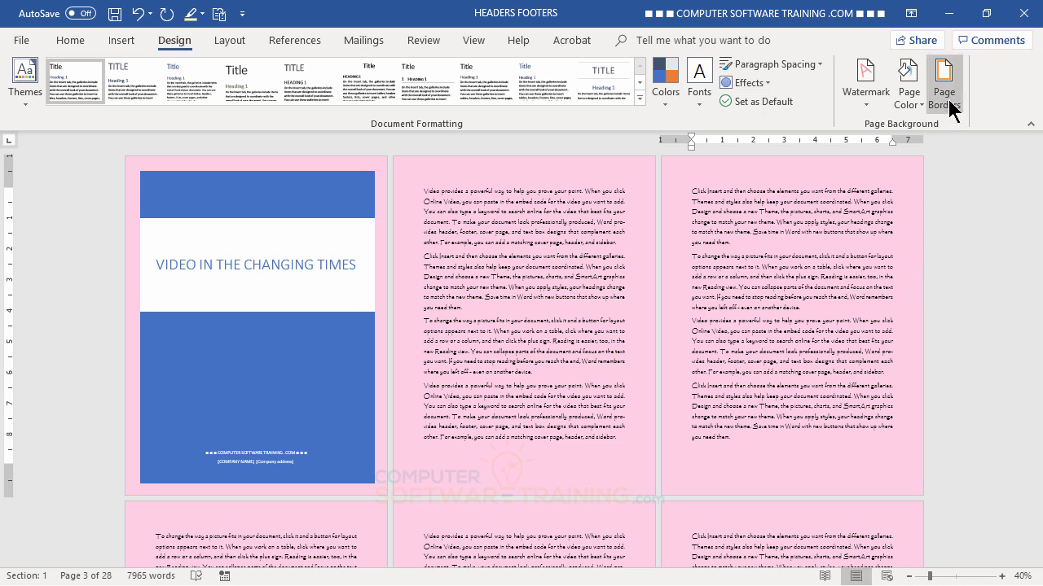
# Set the page color to No Color
pyautogui.click(919, 97)
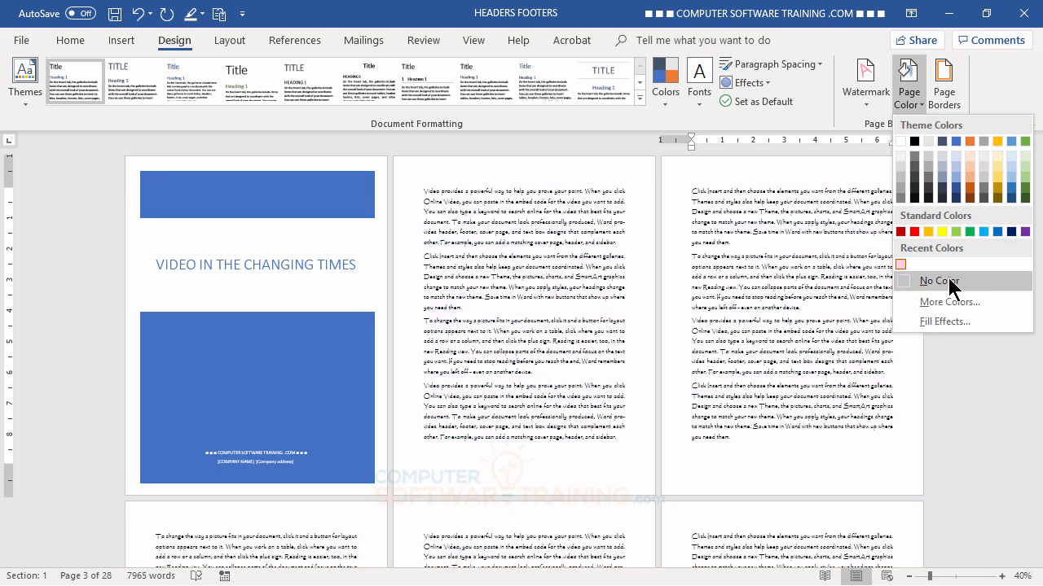
pyautogui.click(929, 281)
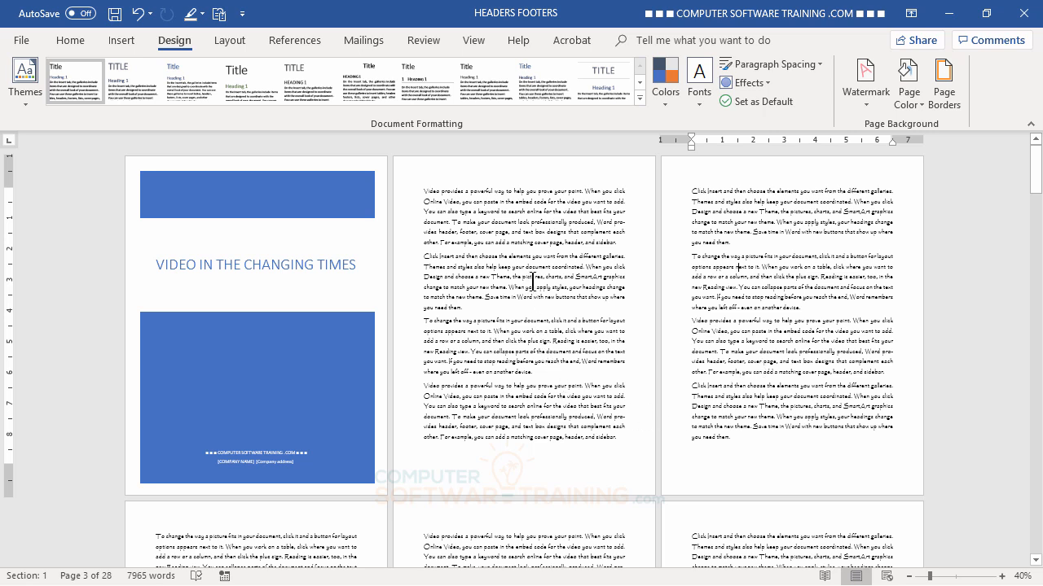
pyautogui.click(591, 327)
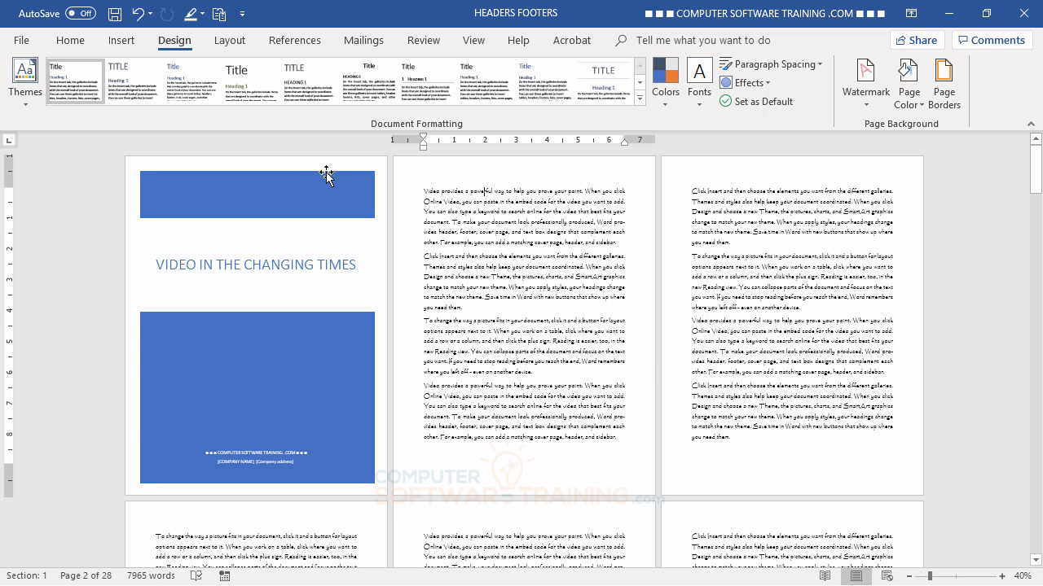
# Try continuous line numbering on the whole document, including the cover page, and undo it
pyautogui.click(233, 42)
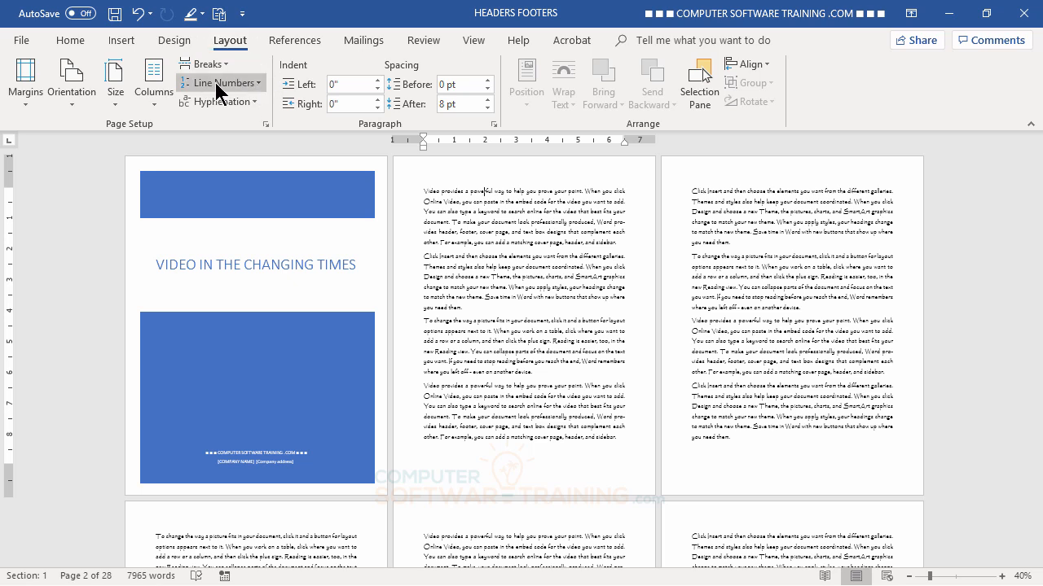
pyautogui.click(257, 84)
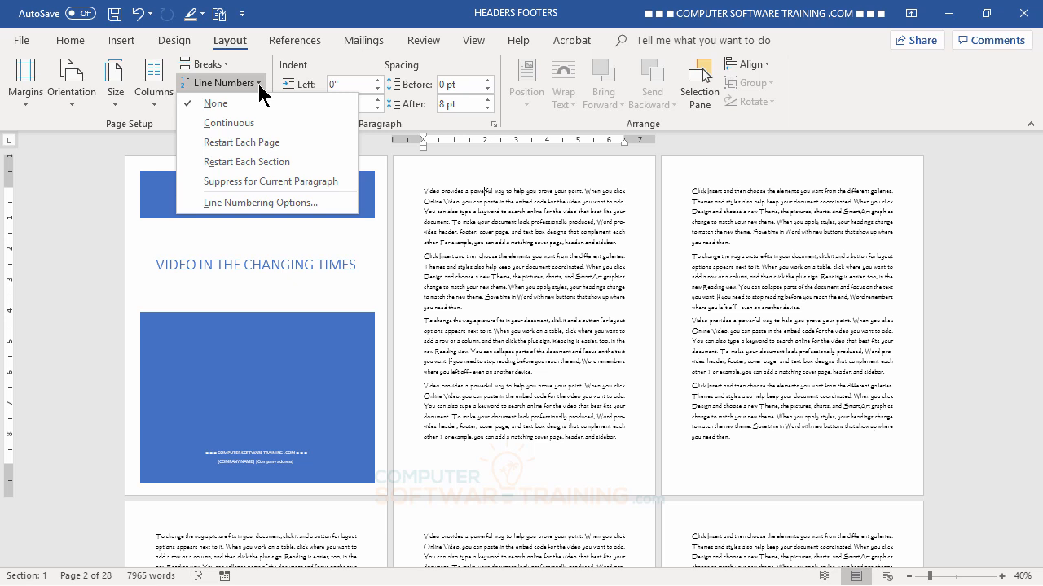
pyautogui.click(243, 126)
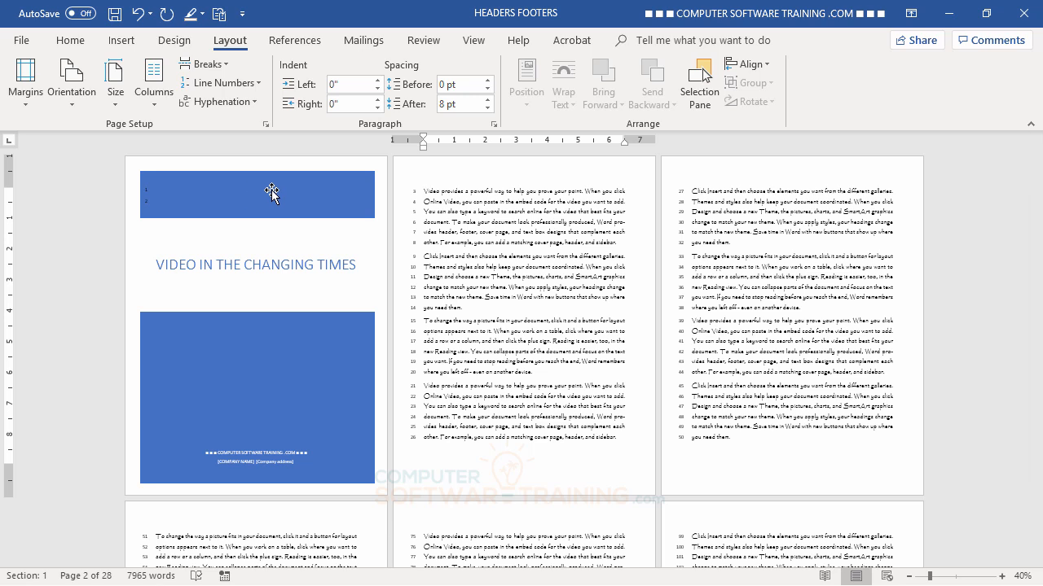
pyautogui.click(140, 16)
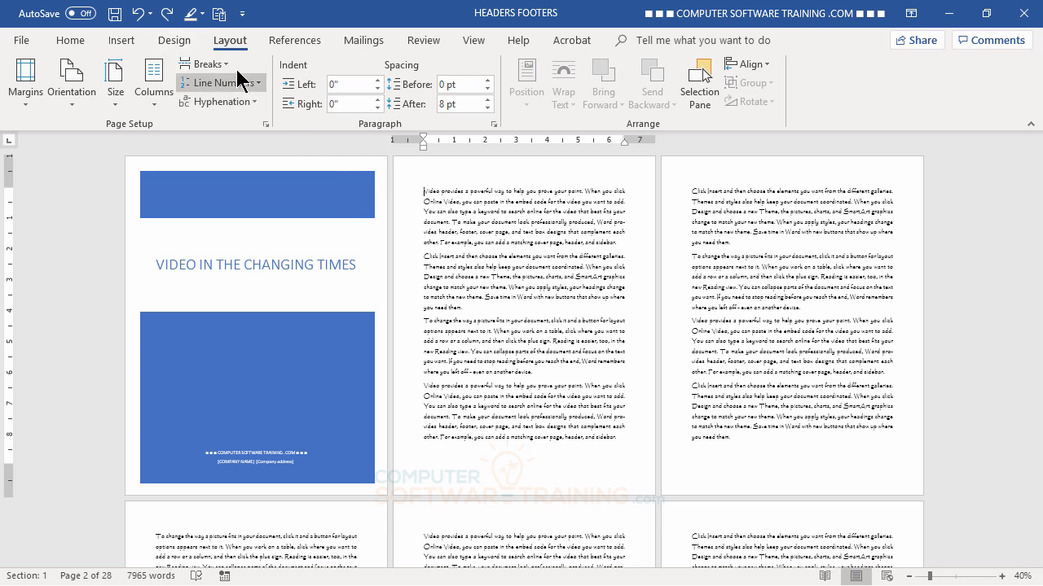
# Insert a continuous section break at the start of page 2's text and turn on continuous line numbering for the new section
pyautogui.click(223, 61)
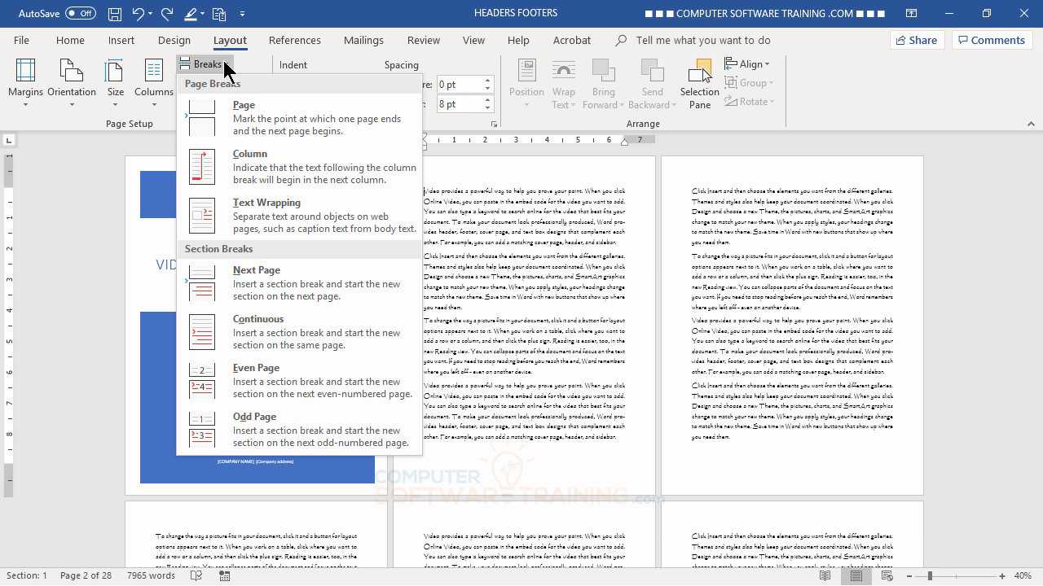
pyautogui.click(255, 319)
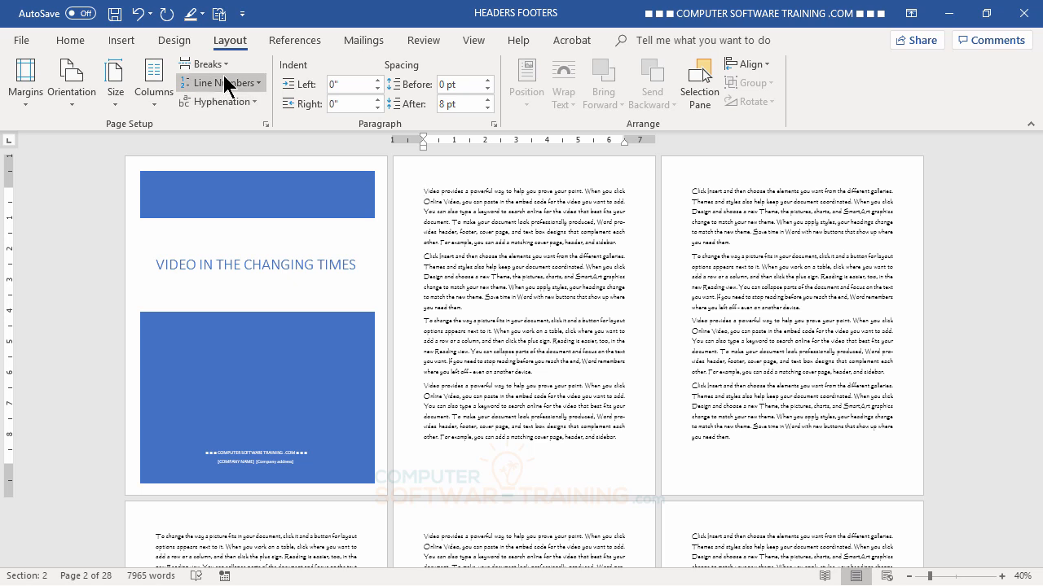
pyautogui.click(251, 82)
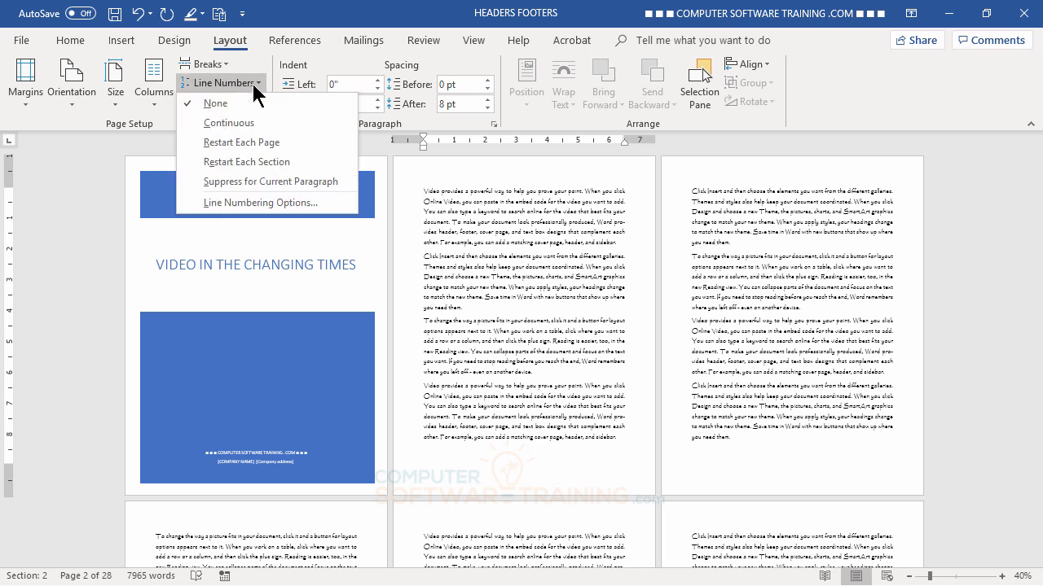
pyautogui.click(242, 127)
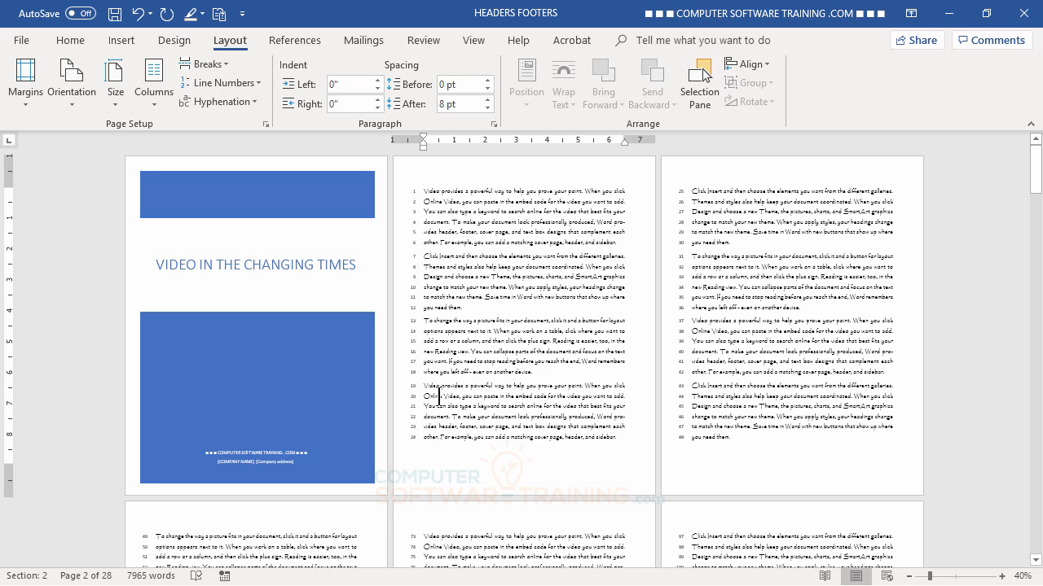
# Change the line numbering of the section after the cover to restart on each page
pyautogui.click(691, 194)
pyautogui.click(257, 83)
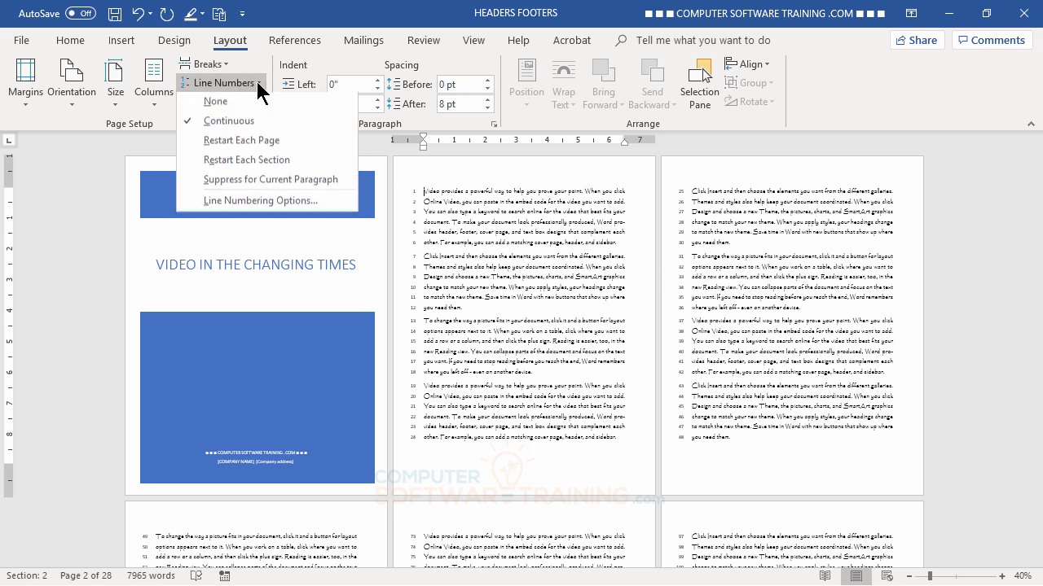
pyautogui.click(277, 151)
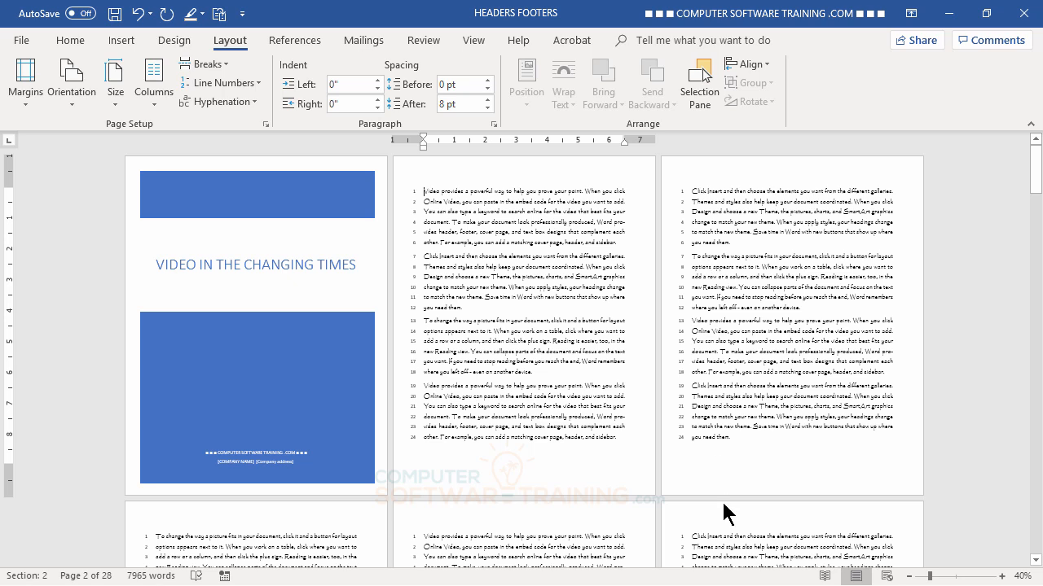
# Switch the section's line numbering back to continuous, and remove the line numbers with the None option
pyautogui.click(262, 84)
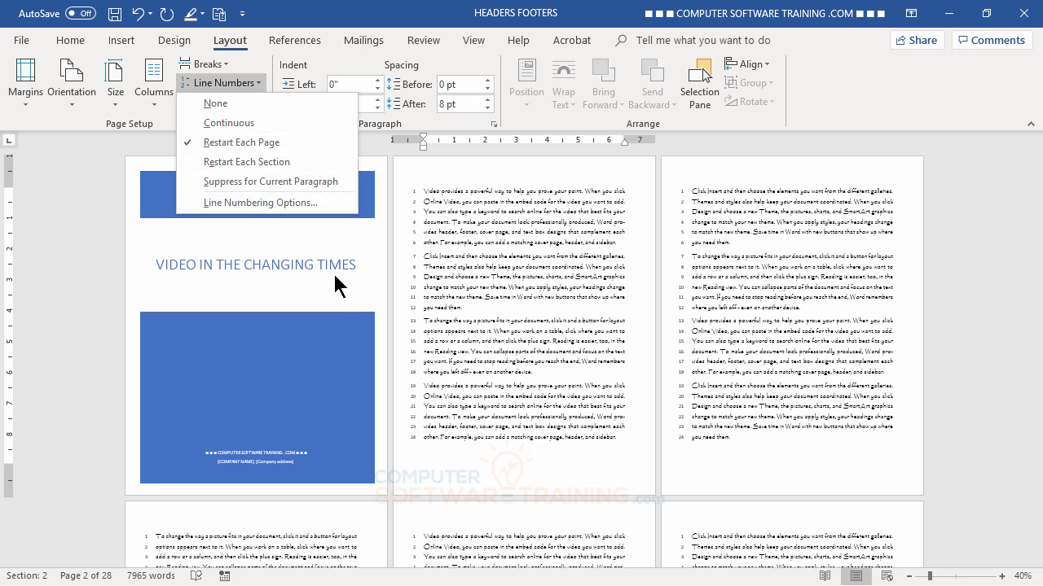
pyautogui.click(237, 121)
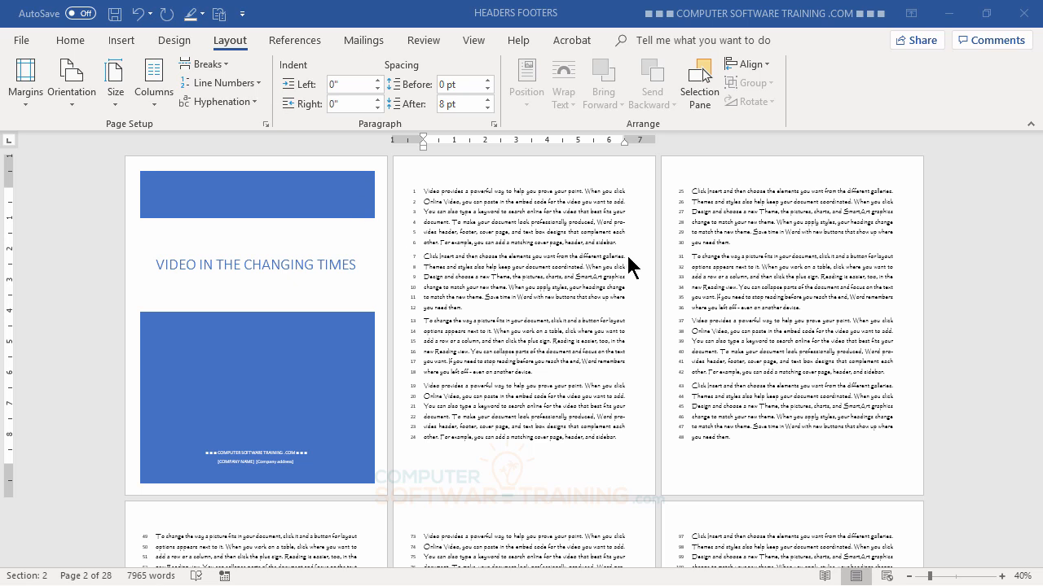
pyautogui.click(254, 82)
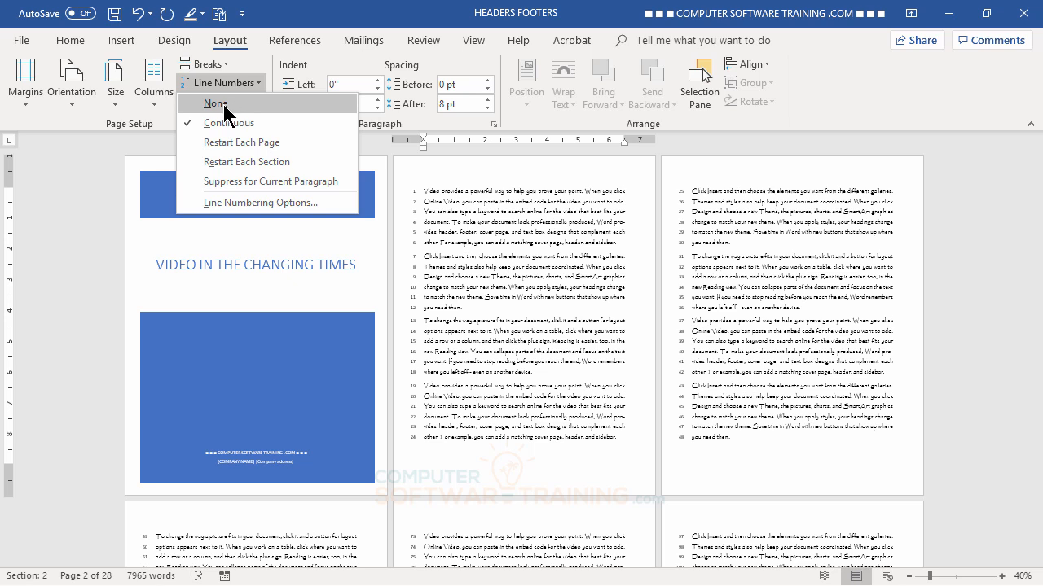
pyautogui.click(226, 107)
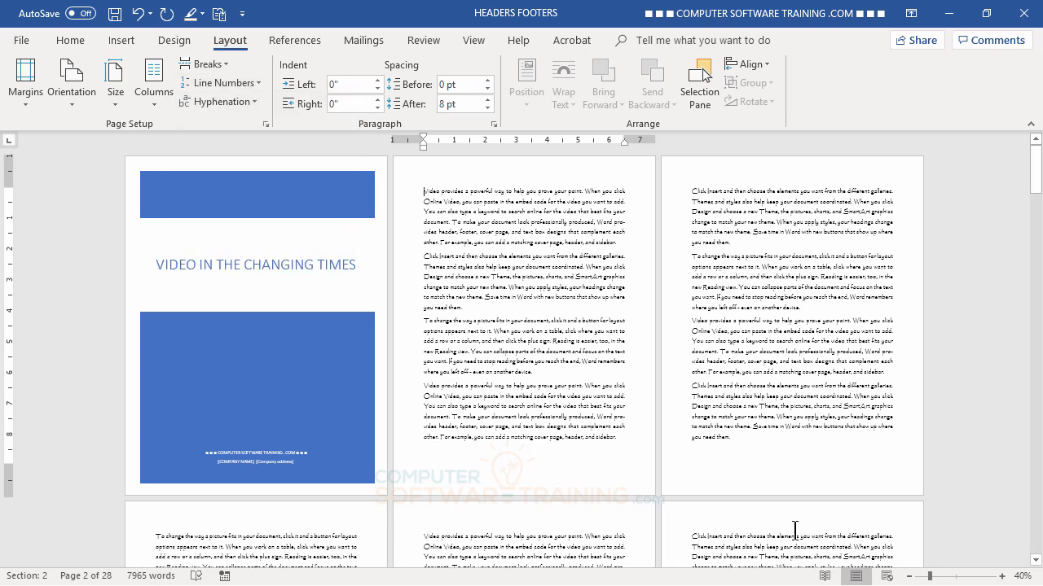